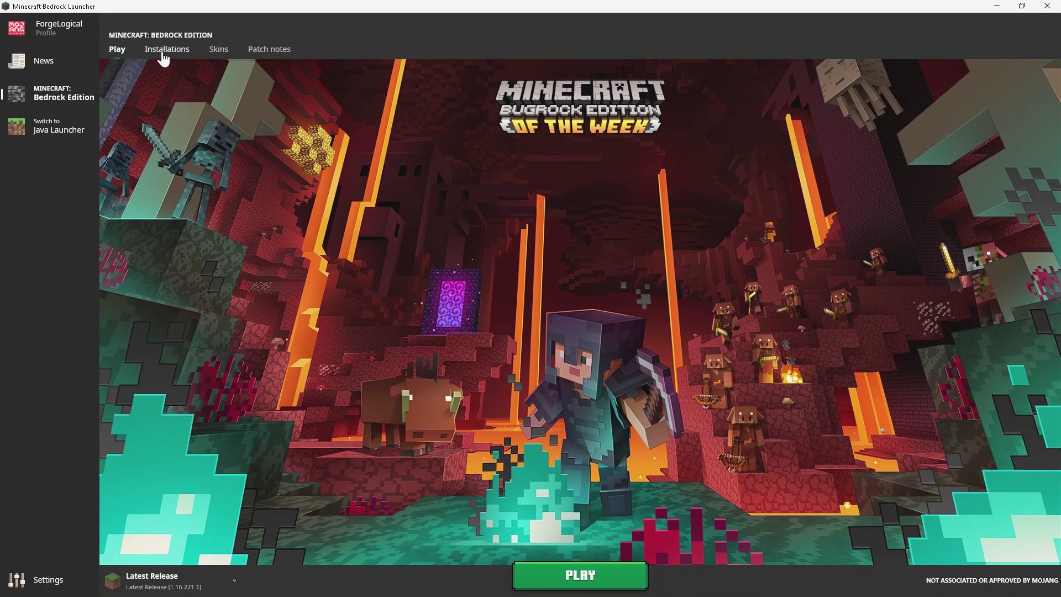
Look through the Bedrock Edition installations, skins and patch notes pages
left_click(165, 51)
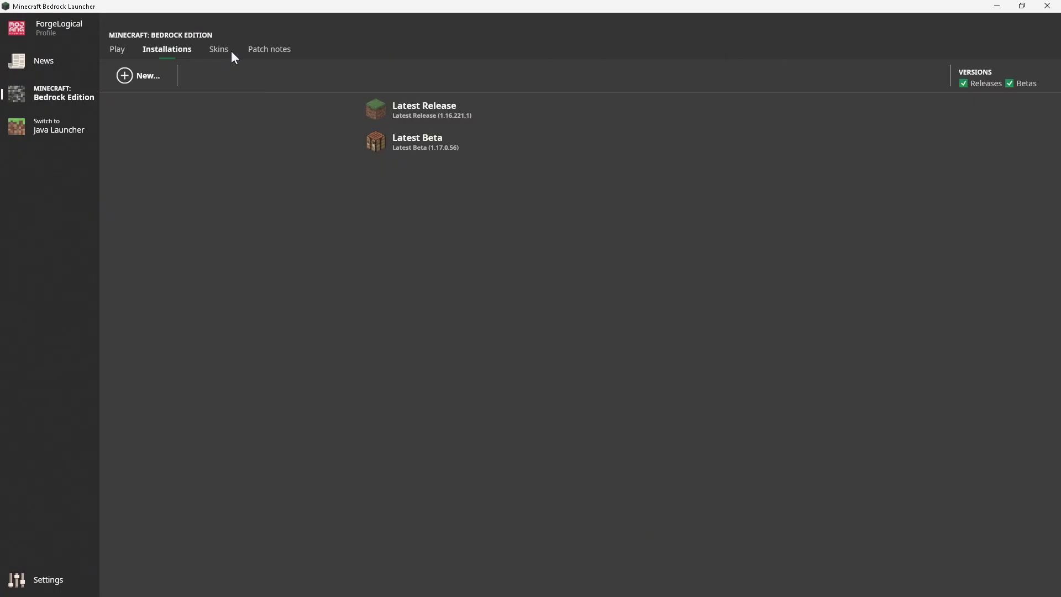
left_click(223, 53)
left_click(269, 51)
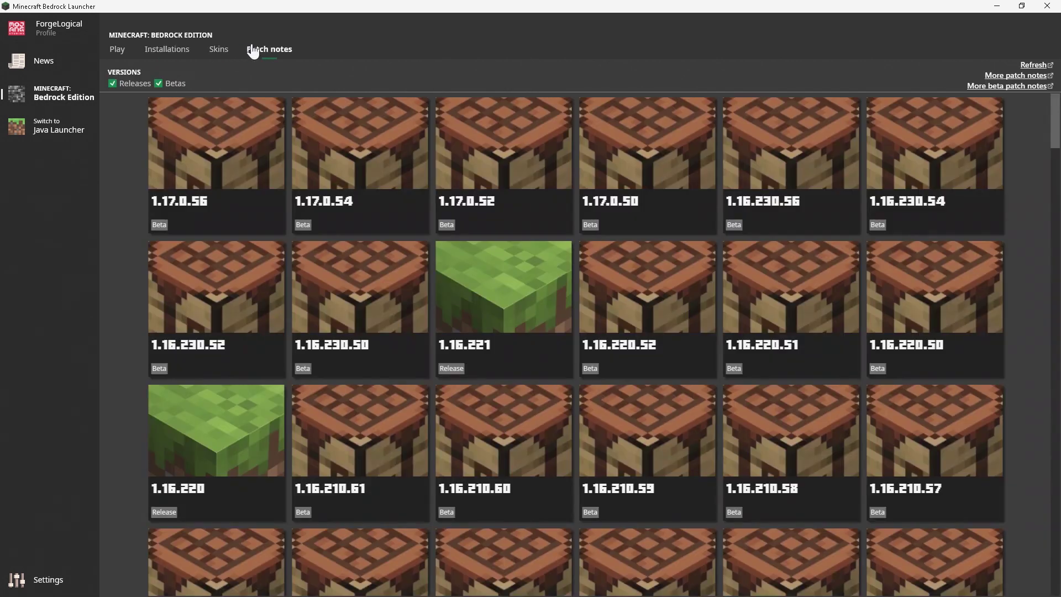
scroll(526, 479, "down", 5)
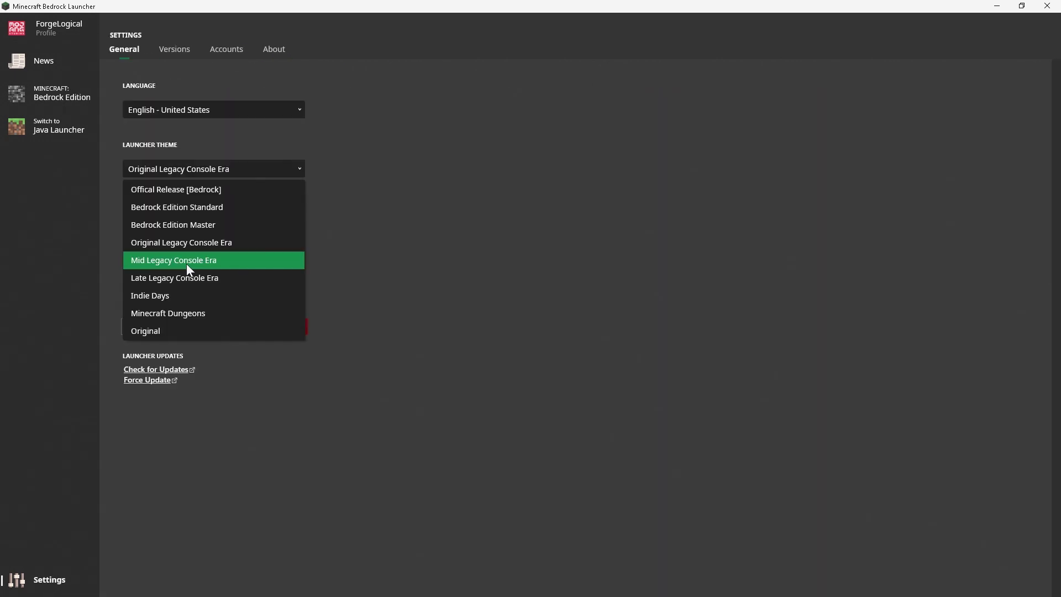
Set the launcher theme to Mid Legacy Console Era
left_click(187, 263)
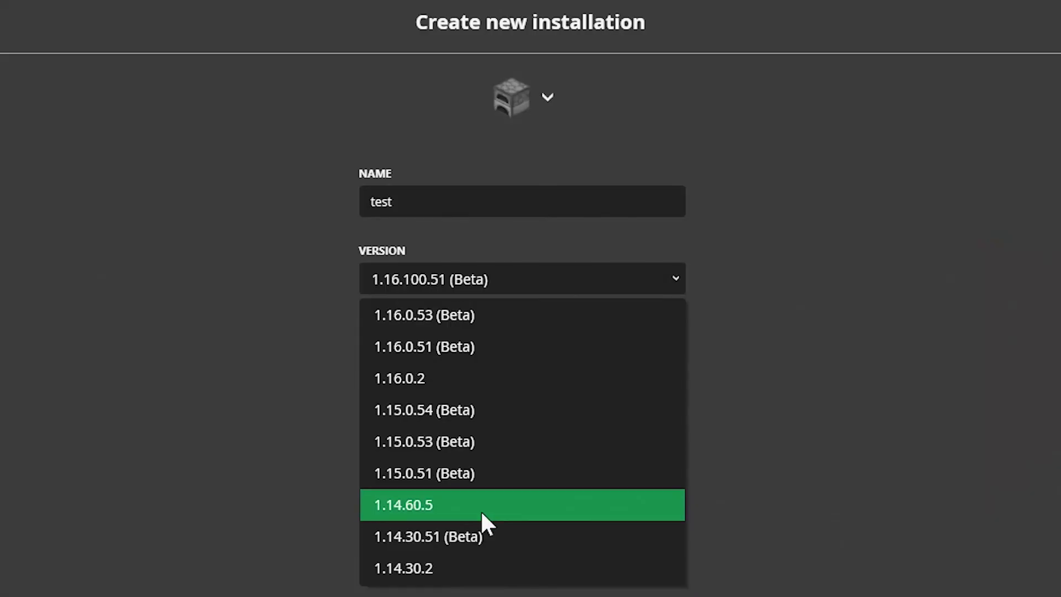
Browse the new installation's available versions from 1.16 down to the 1.13 releases and older
scroll(480, 509, "down", 9)
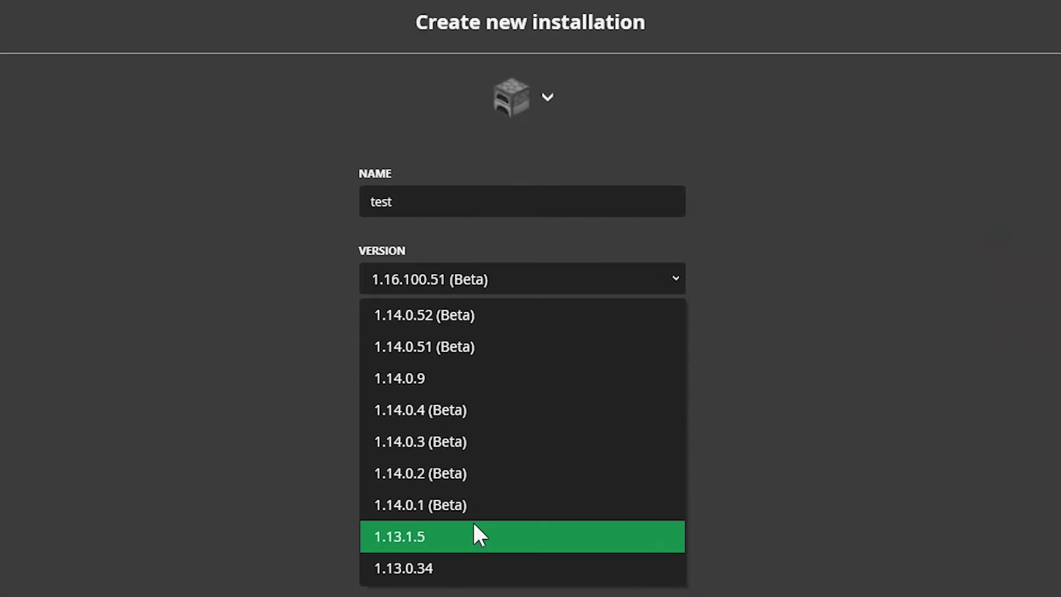
scroll(473, 523, "up", 2)
scroll(474, 522, "down", 6)
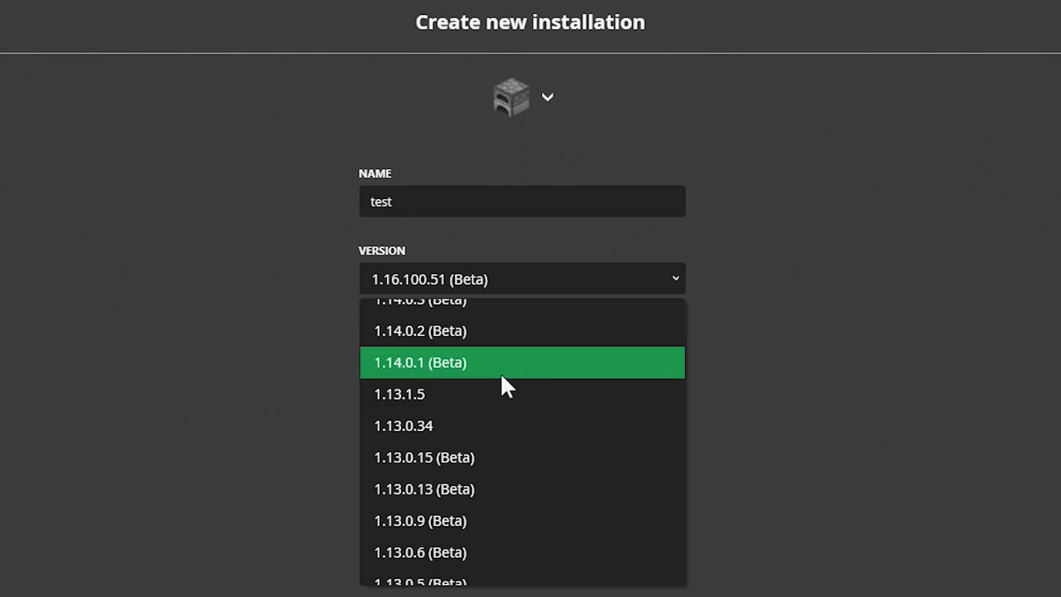
scroll(507, 386, "down", 10)
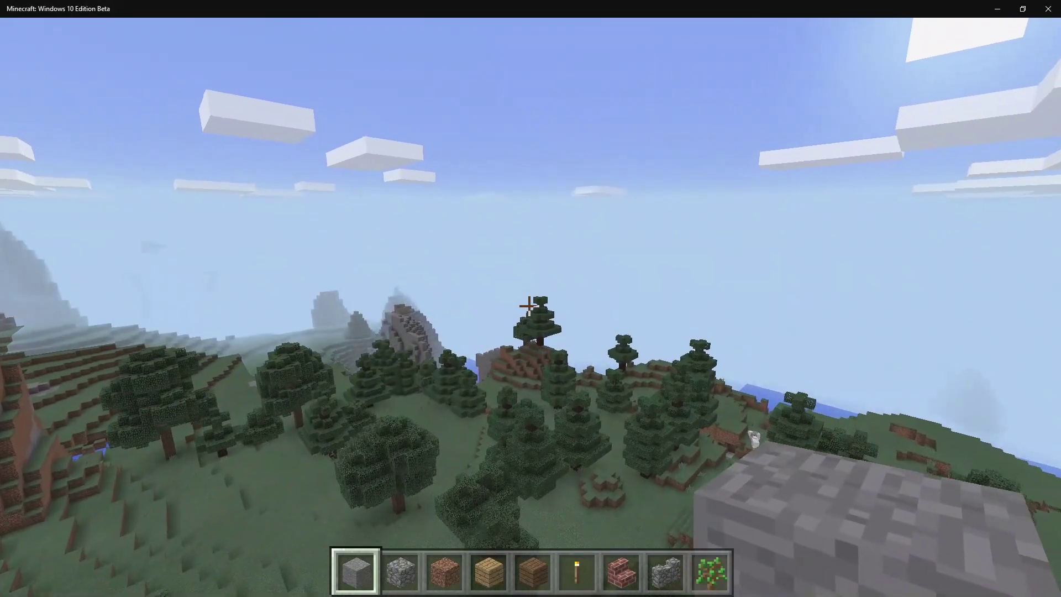
In Minecraft: Windows 10 Edition Beta, put a stack of the pinkish-red block from Building Blocks into the fourth hotbar slot
key("e")
left_click(375, 378)
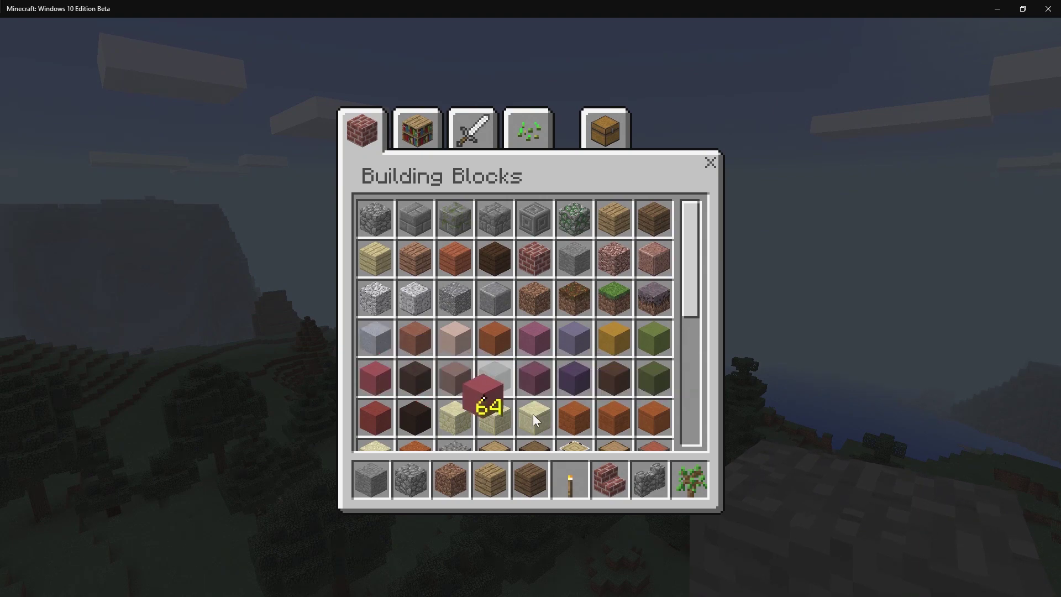
left_click(491, 479)
left_click(541, 409)
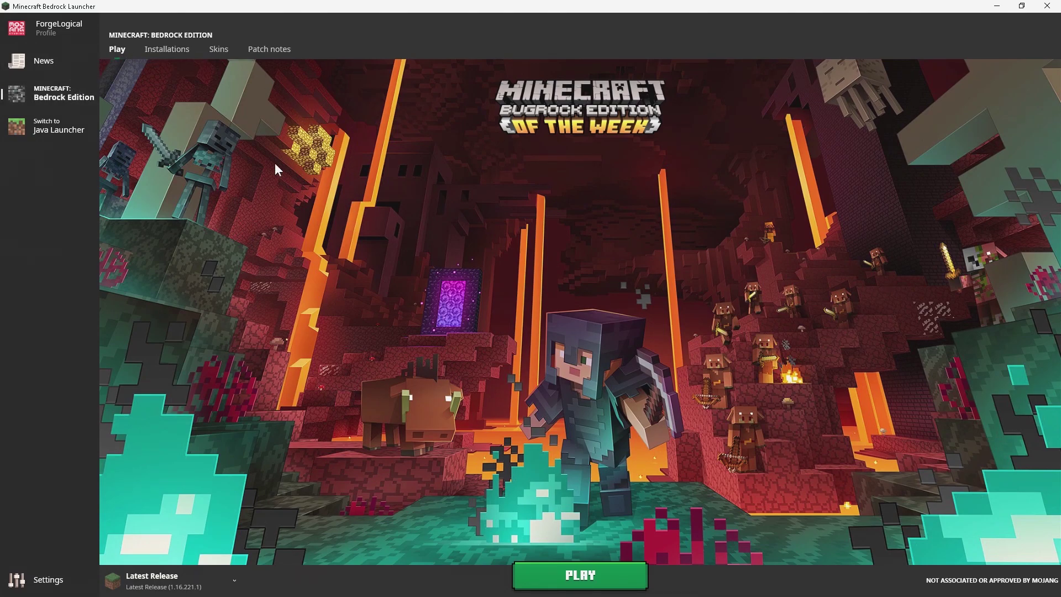
In the Minecraft Bedrock Launcher, look over the installations and skins pages and examine the patch notes of older versions
left_click(163, 57)
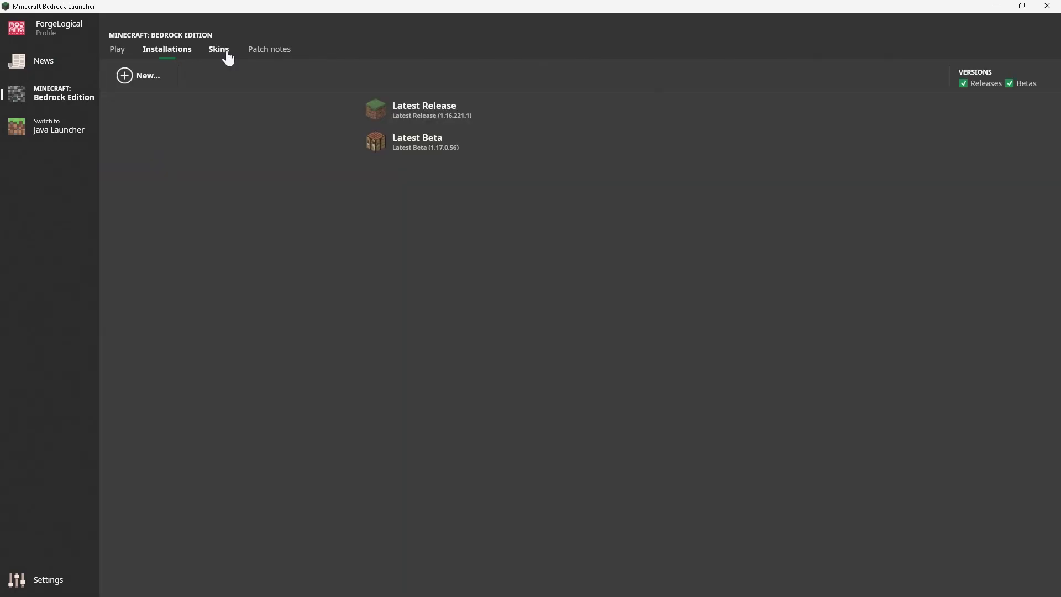
left_click(224, 54)
left_click(266, 51)
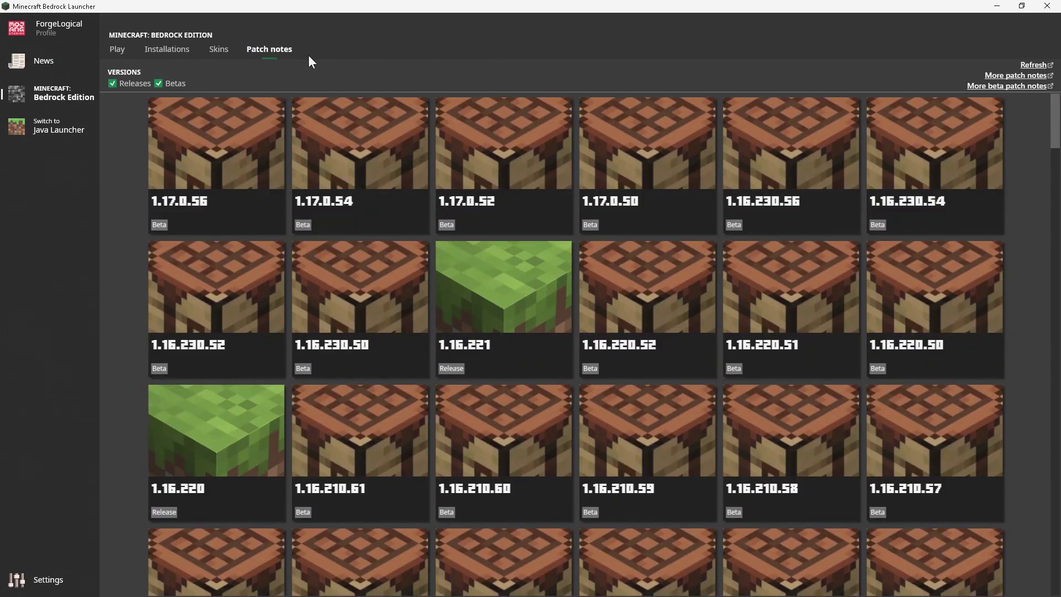
scroll(527, 475, "down", 5)
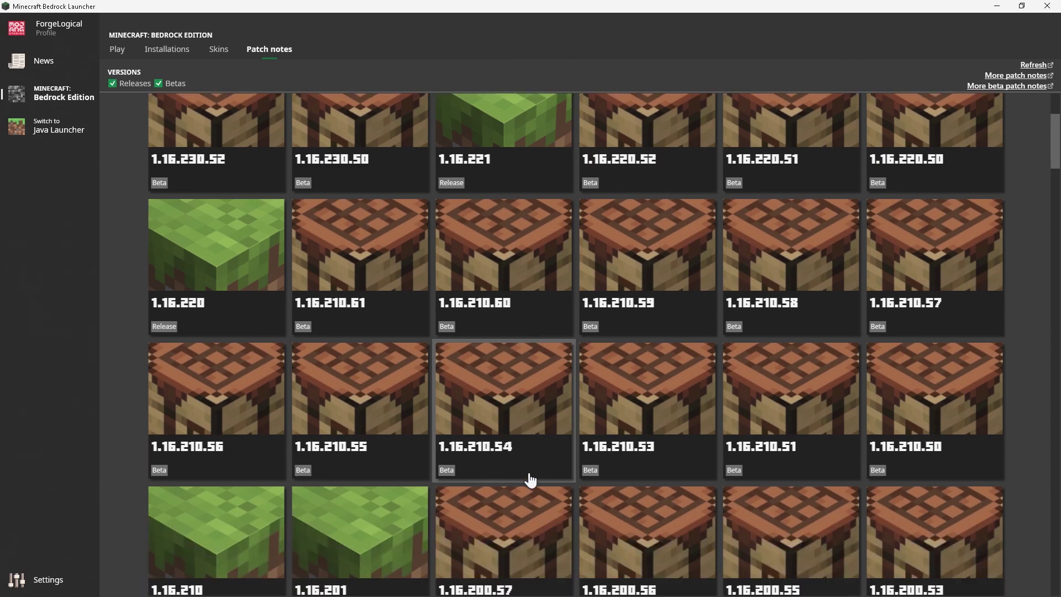
scroll(989, 230, "down", 2)
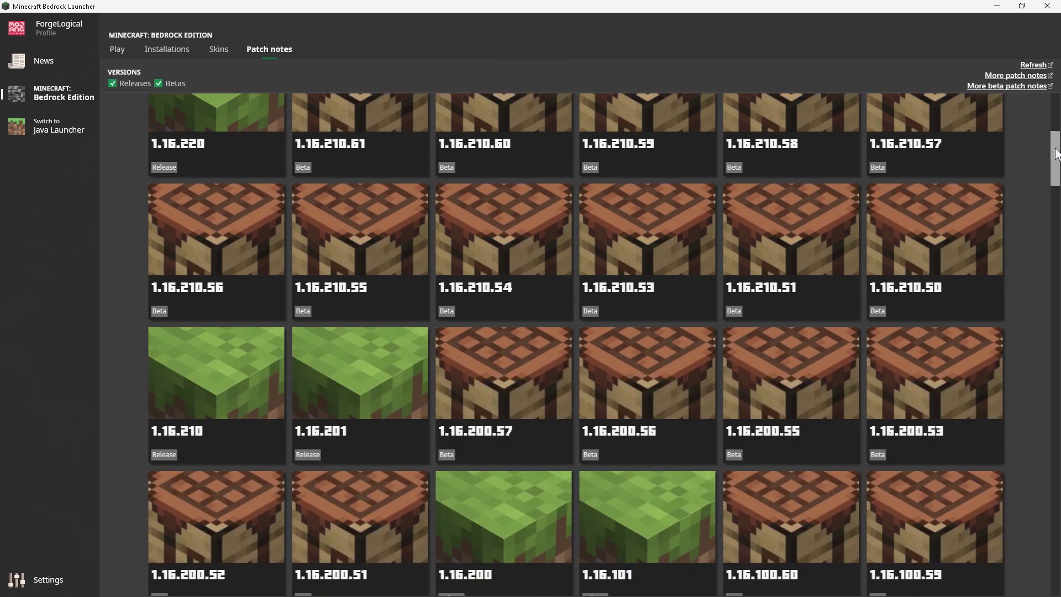
scroll(1051, 190, "down", 1)
left_click_drag(1052, 191, 1039, 442)
left_click(537, 425)
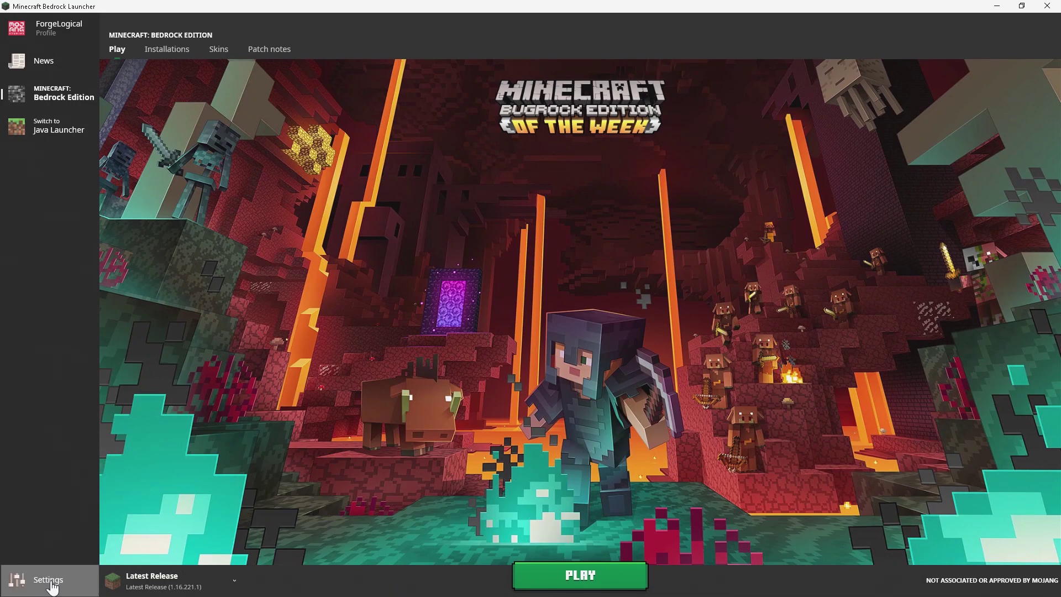
Set the launcher theme to Bedrock Edition Master in the general settings and preview it on the Bedrock Edition page
left_click(15, 580)
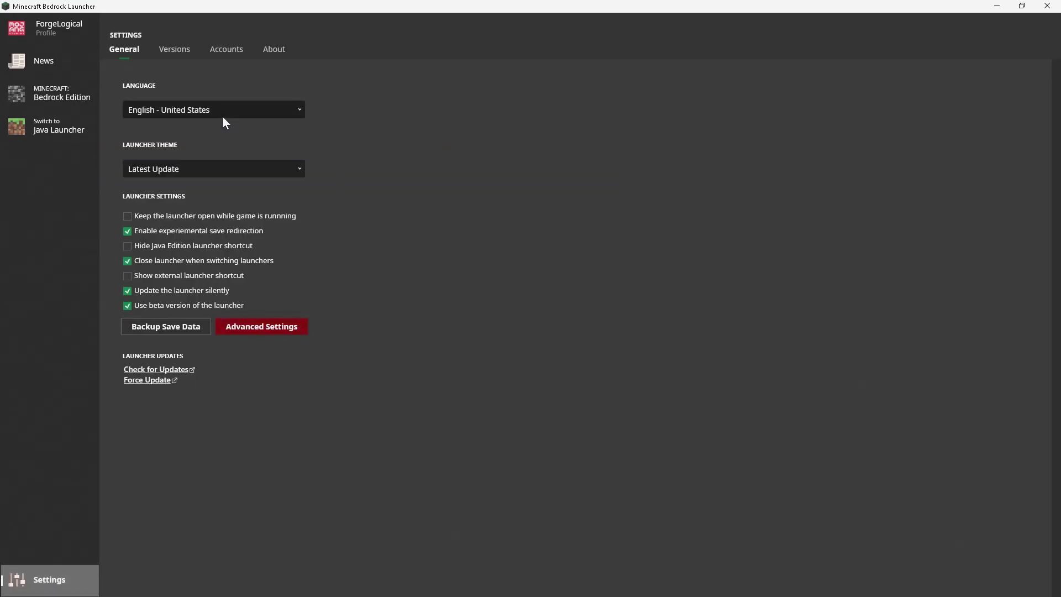
left_click(188, 169)
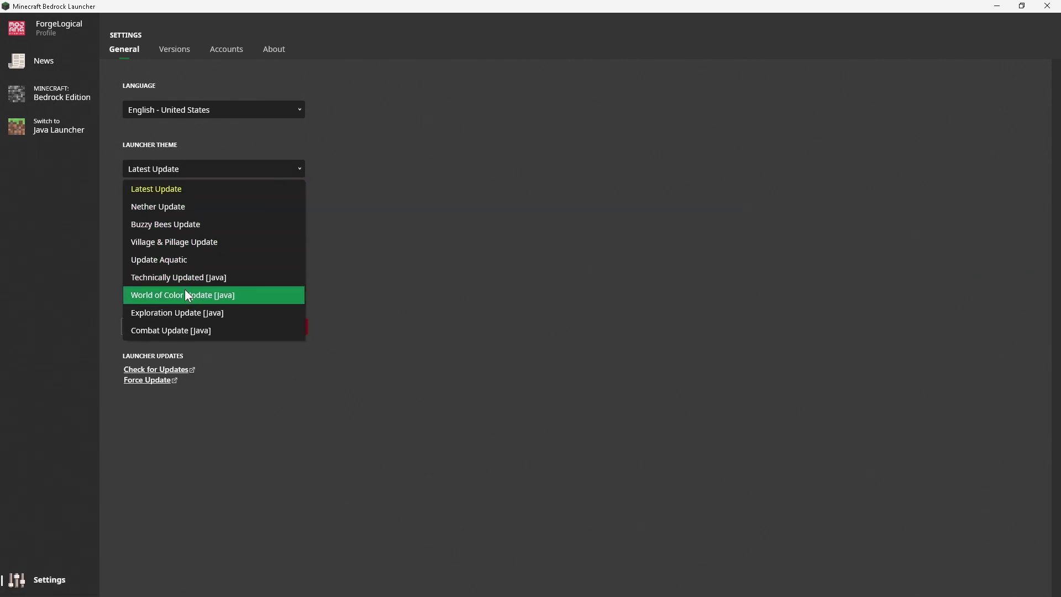
scroll(185, 288, "down", 3)
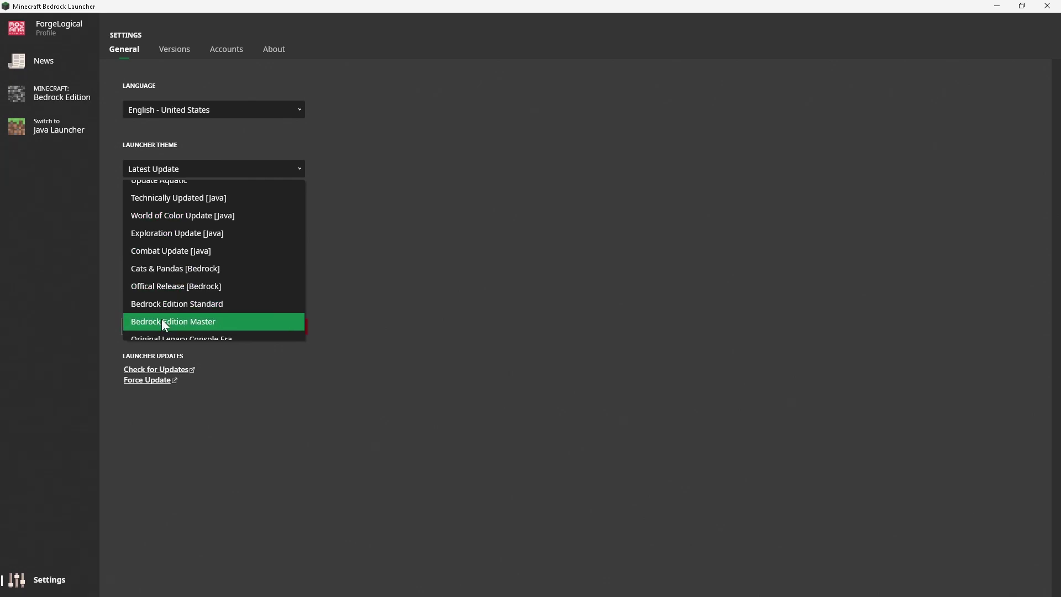
left_click(165, 324)
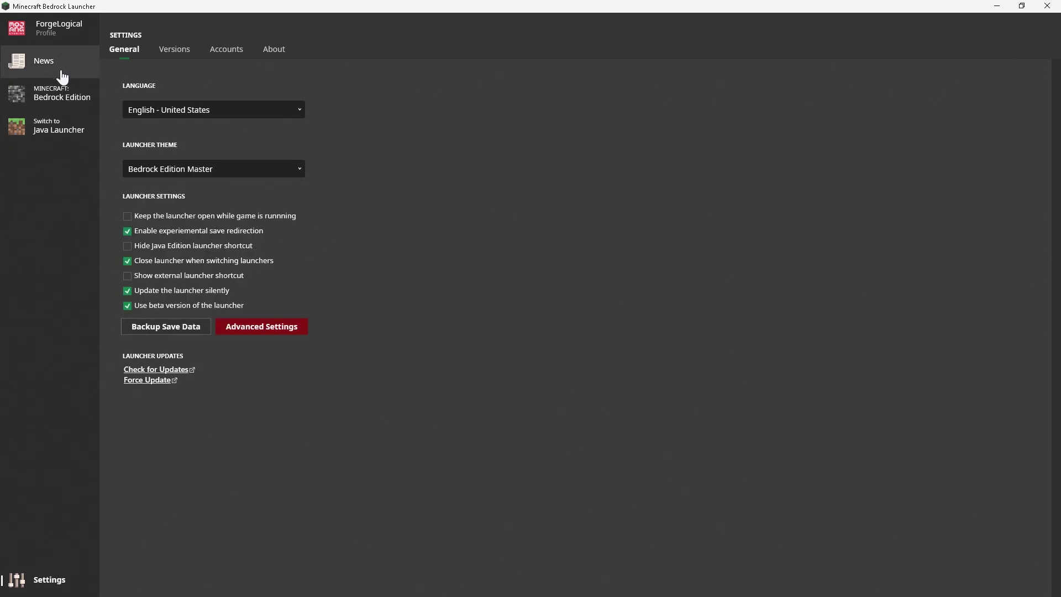
left_click(56, 91)
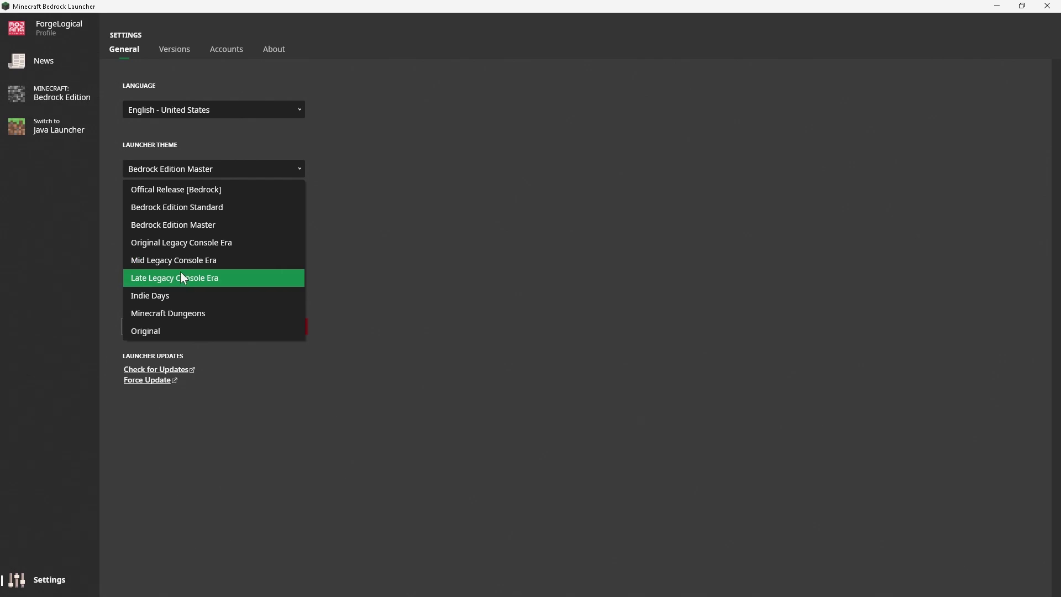
Preview the Original Legacy Console Era and Mid Legacy Console Era launcher themes on the Bedrock Edition page
left_click(213, 244)
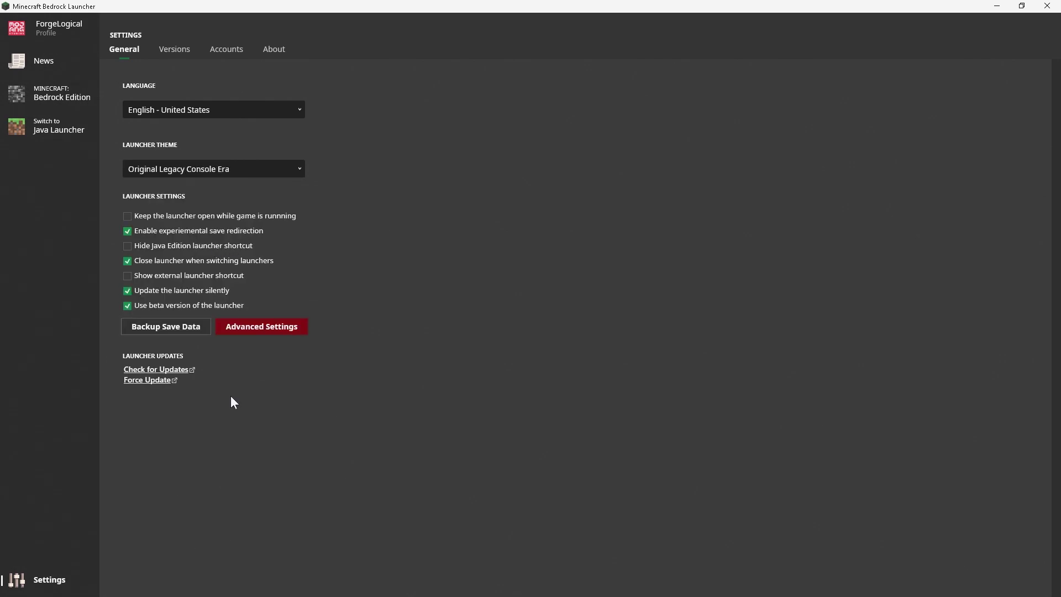
left_click(68, 100)
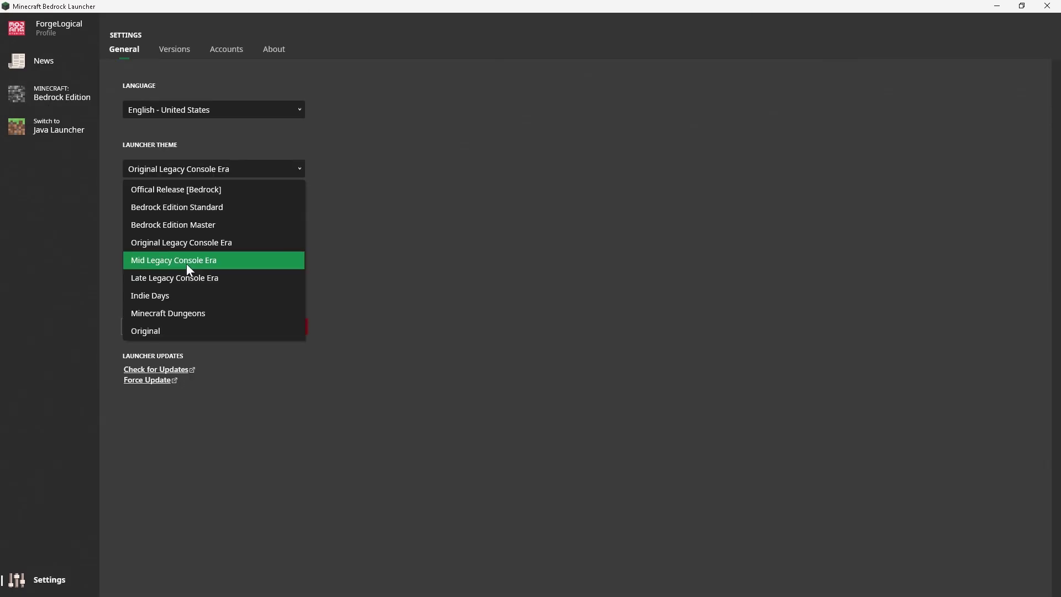
left_click(187, 264)
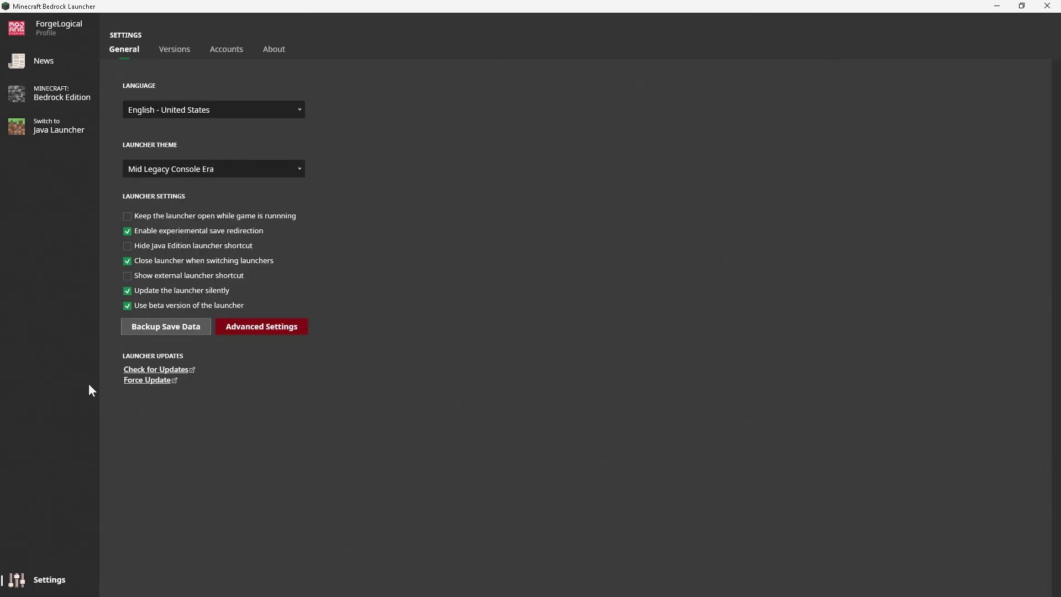
left_click(78, 105)
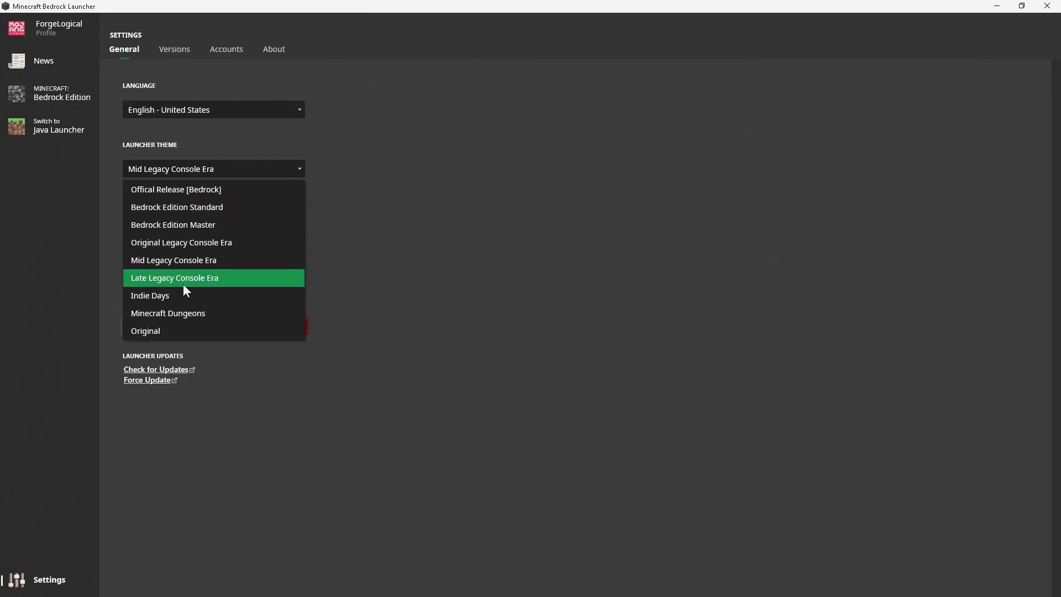
Set the launcher theme to Late Legacy Console Era and return to the Bedrock Edition page
left_click(187, 280)
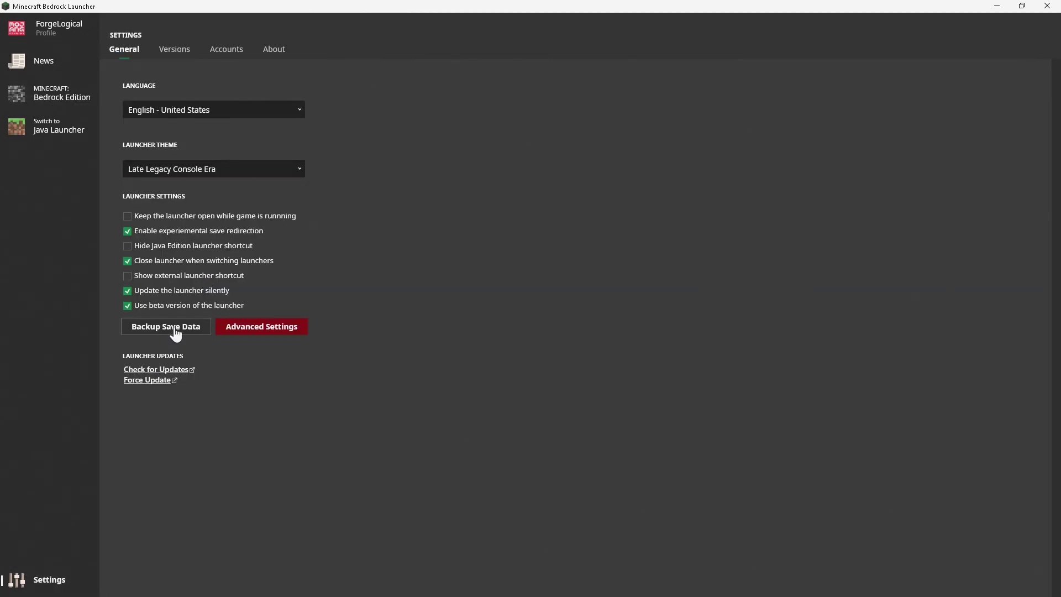
left_click(76, 111)
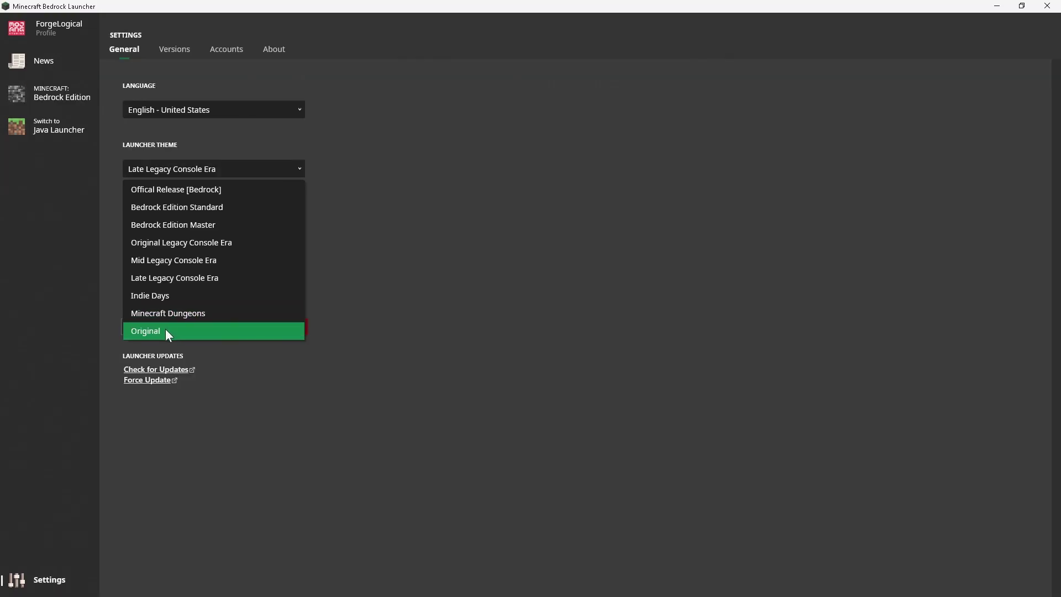
left_click(169, 296)
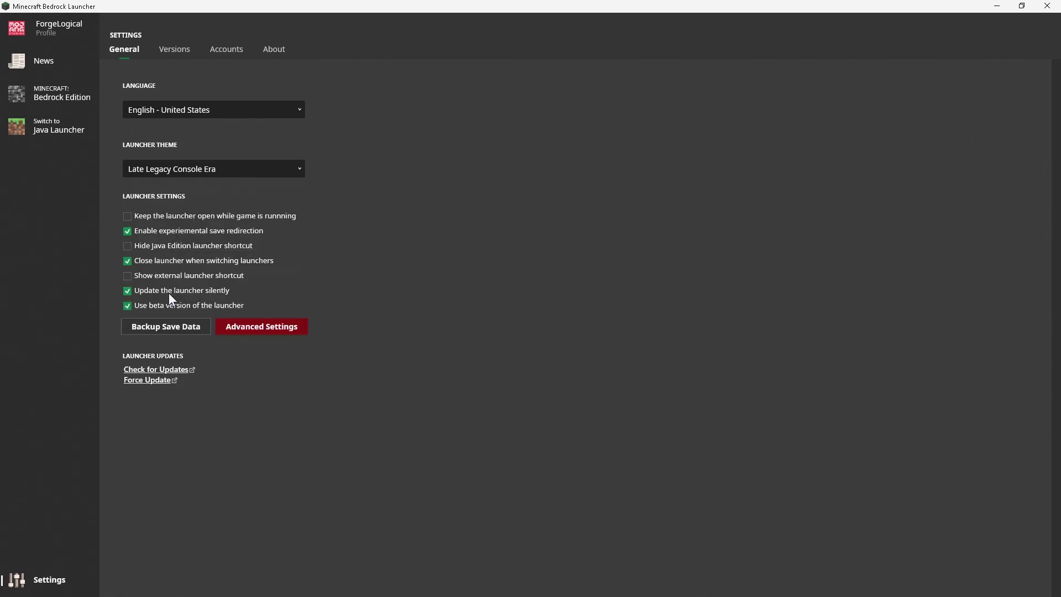
left_click(66, 89)
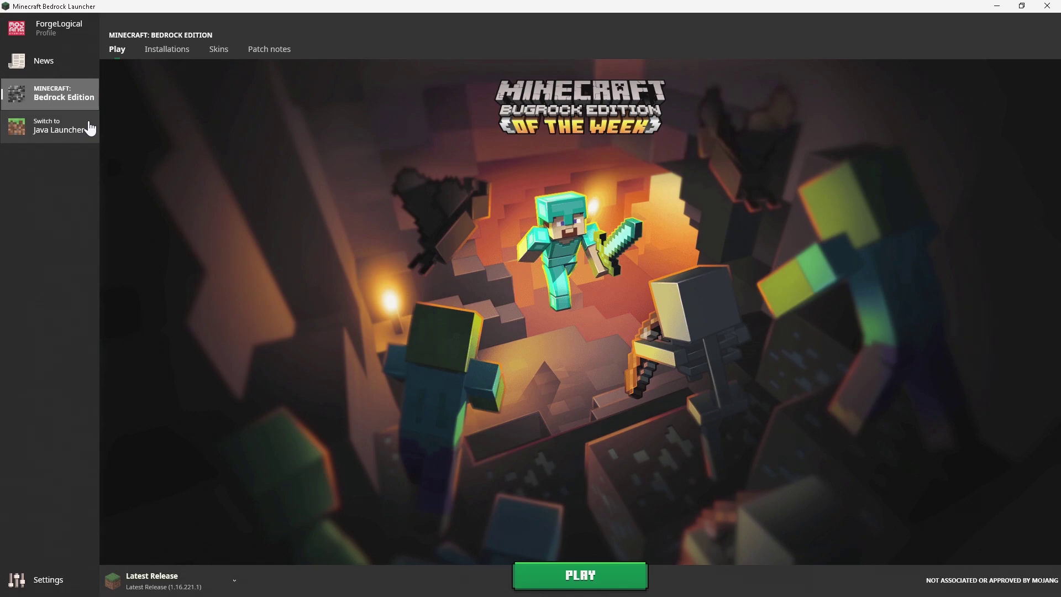
Start a new Bedrock Edition installation and name it test
left_click(167, 51)
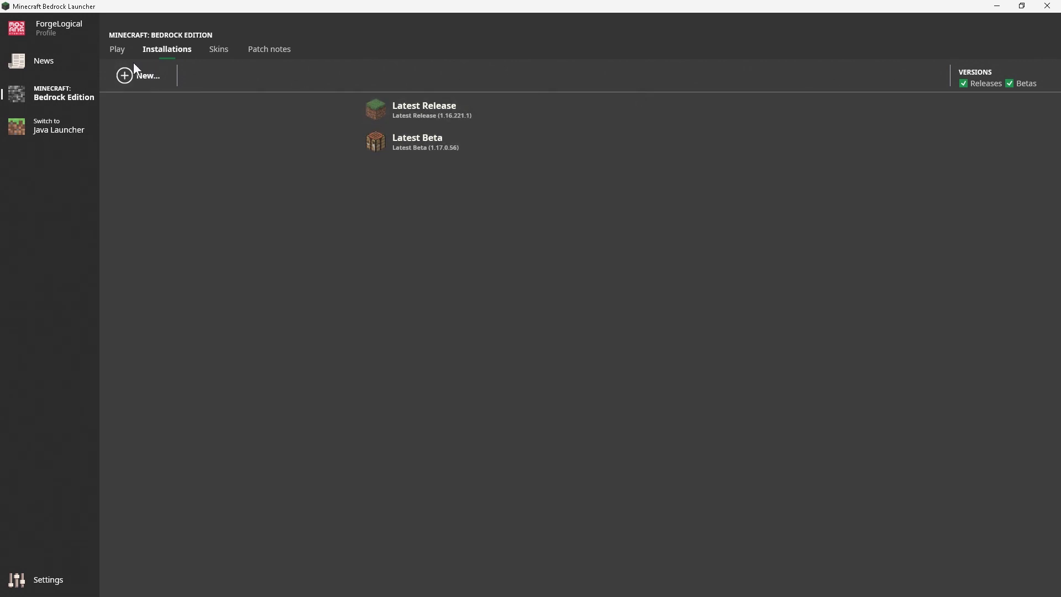
left_click(130, 75)
left_click(515, 133)
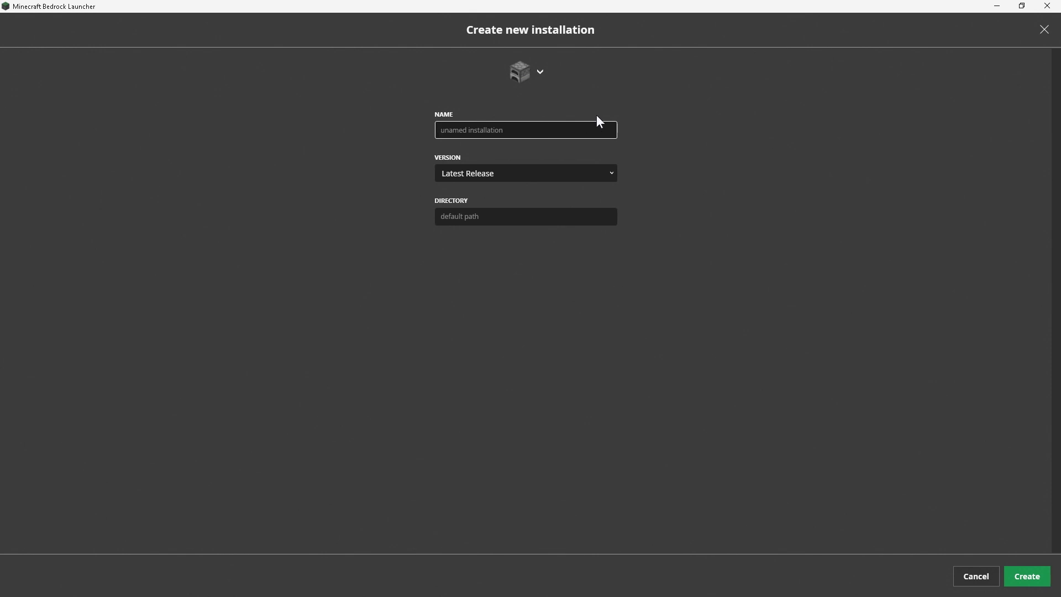
type("test")
Set the new installation's version to 1.16.100.51 (Beta)
left_click(495, 173)
scroll(531, 293, "down", 1)
scroll(534, 287, "down", 3)
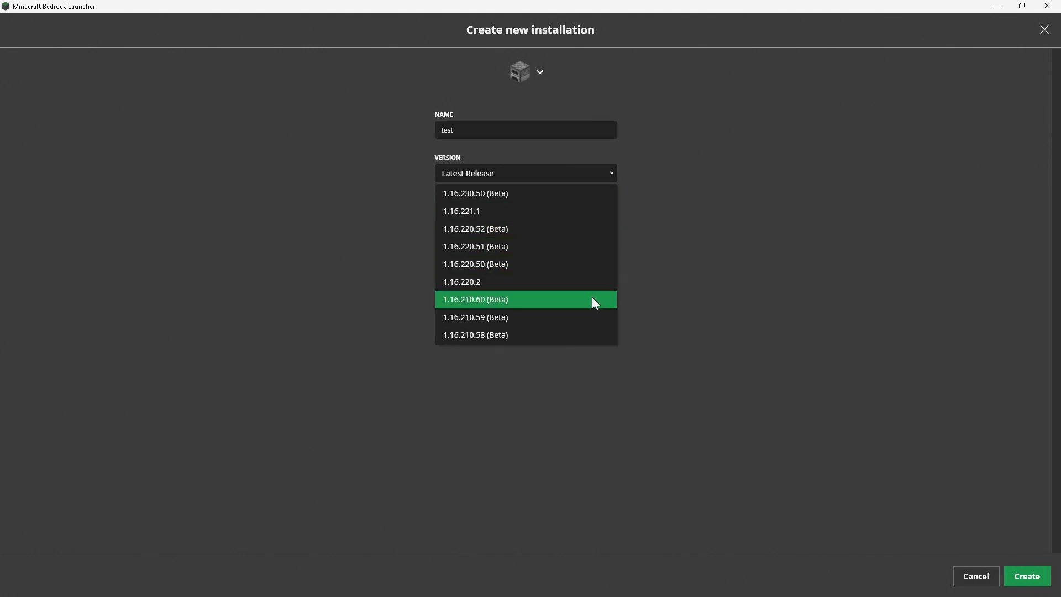
scroll(566, 293, "down", 5)
scroll(559, 298, "down", 6)
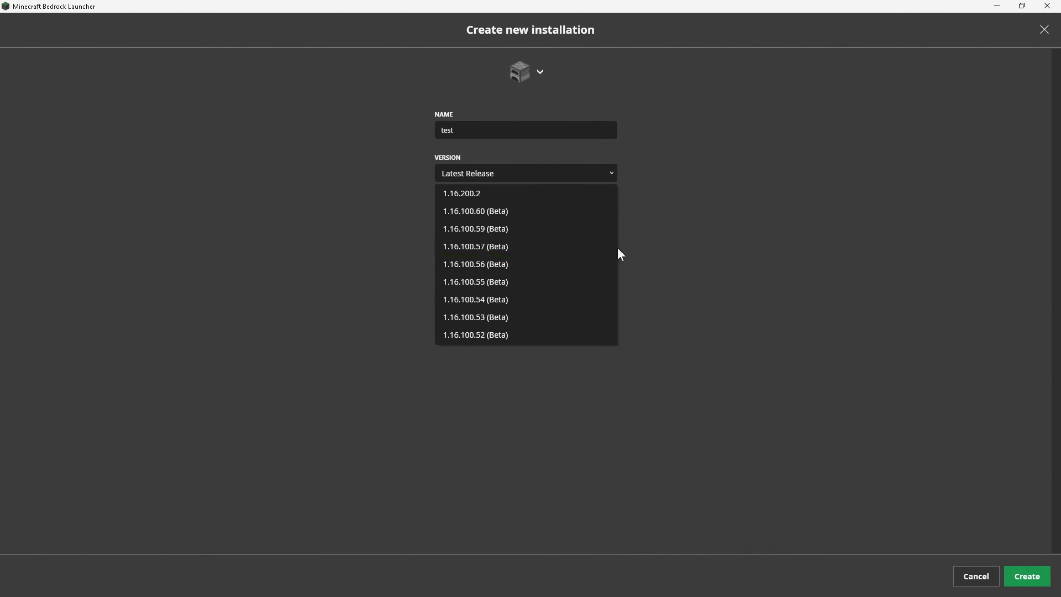
left_click(612, 279)
left_click(589, 179)
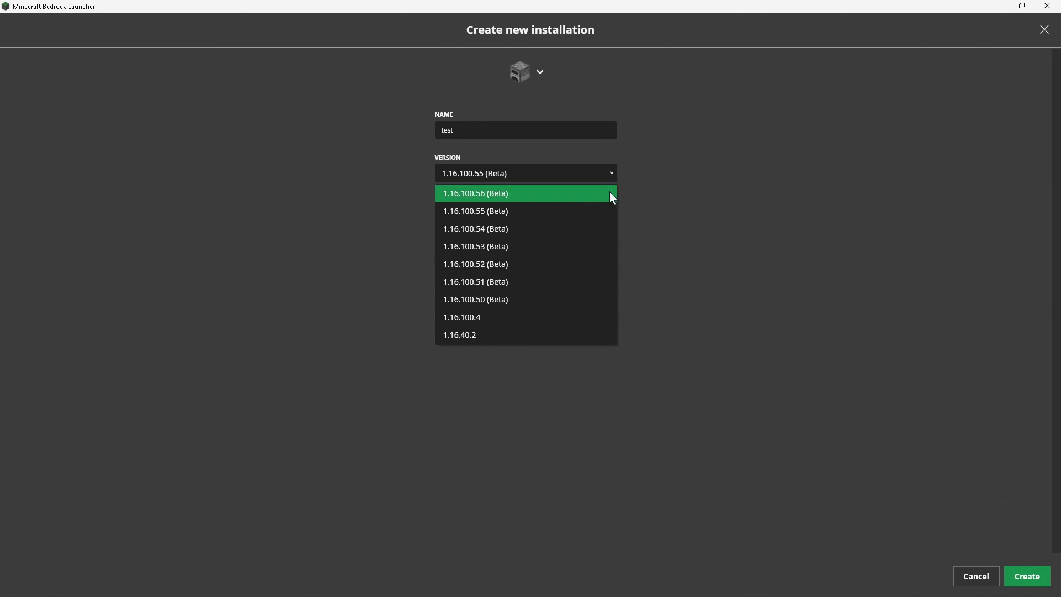
left_click(590, 282)
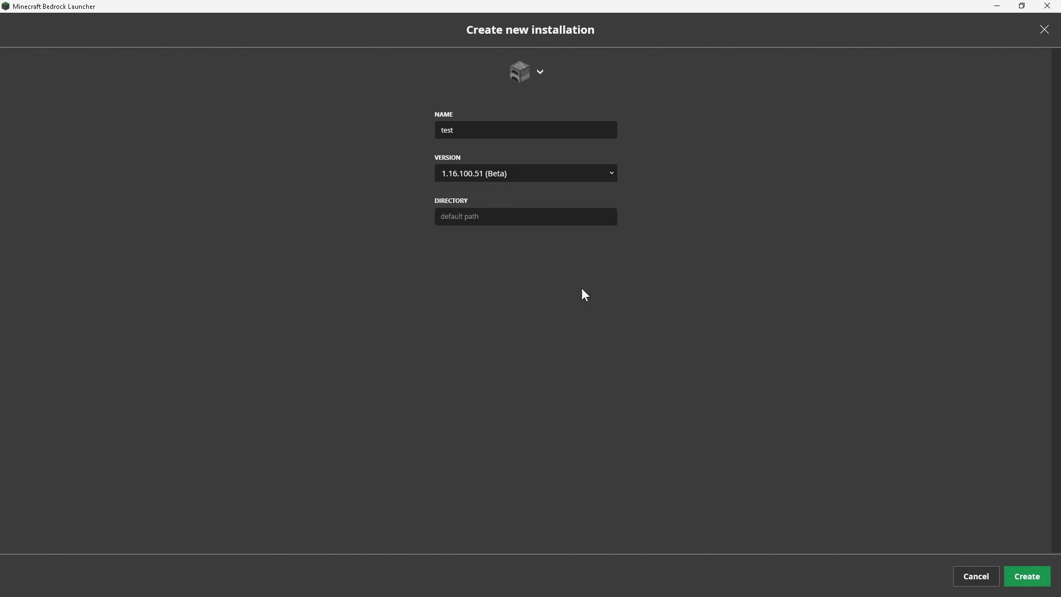
Set the new installation's version to 1.14.1.5 and create the installation
left_click(541, 174)
scroll(520, 288, "down", 3)
scroll(518, 304, "down", 10)
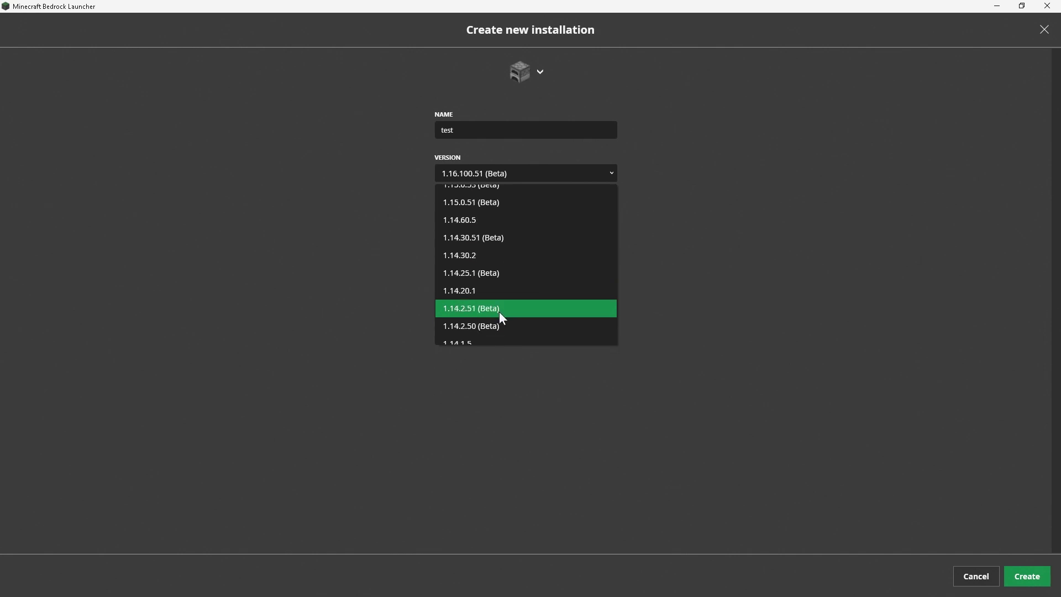
scroll(495, 318, "down", 2)
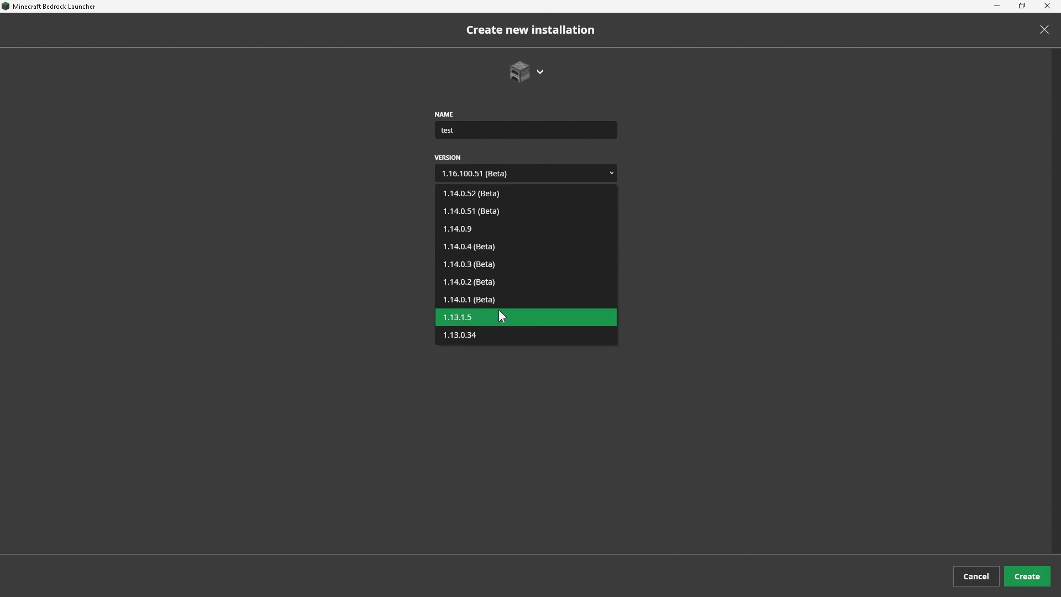
scroll(514, 265, "down", 4)
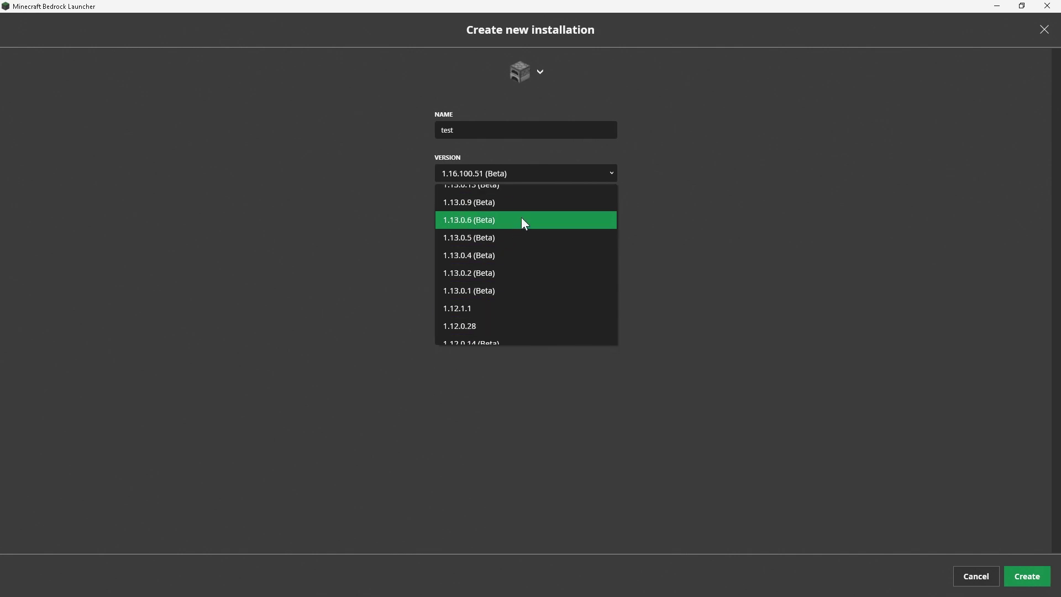
scroll(524, 211, "down", 10)
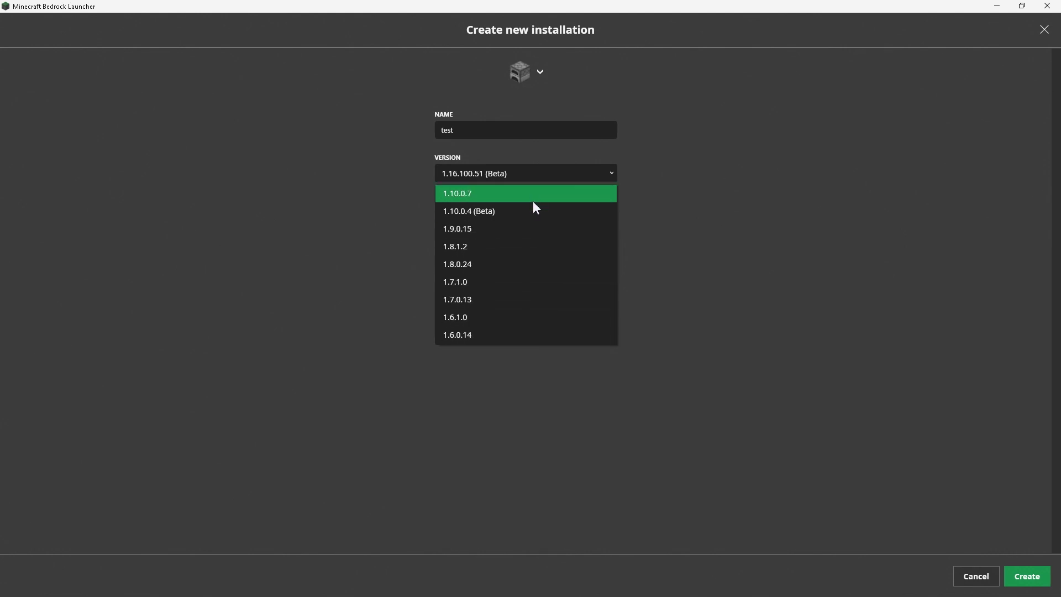
scroll(535, 202, "down", 15)
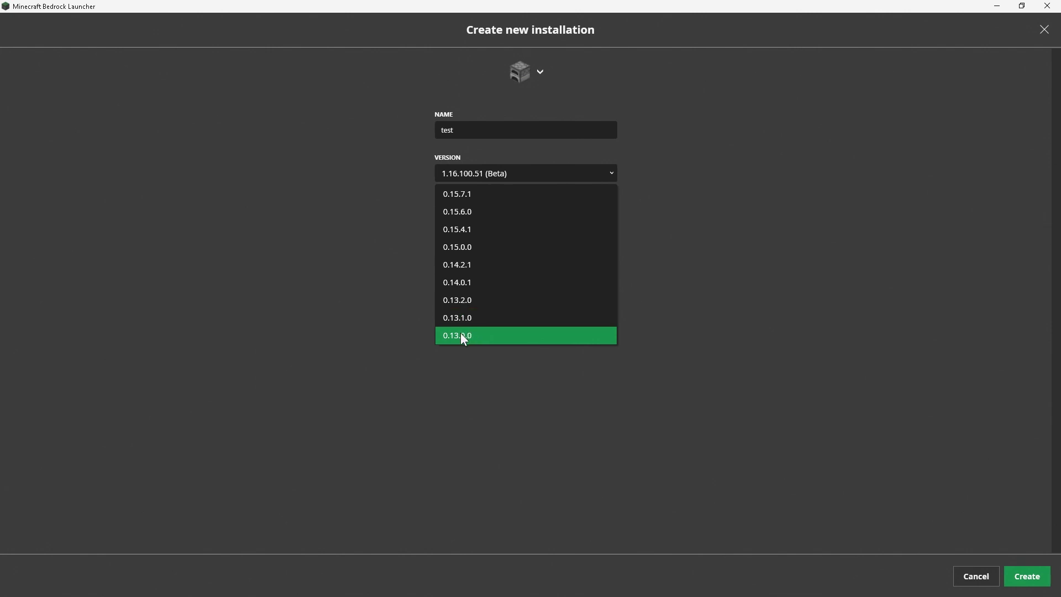
left_click(450, 181)
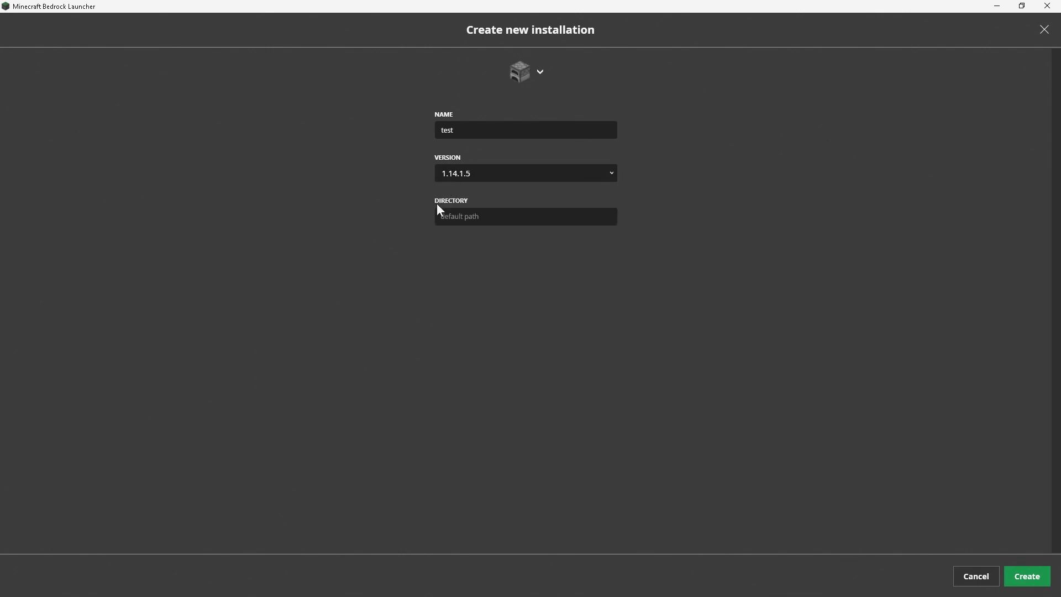
left_click(1029, 578)
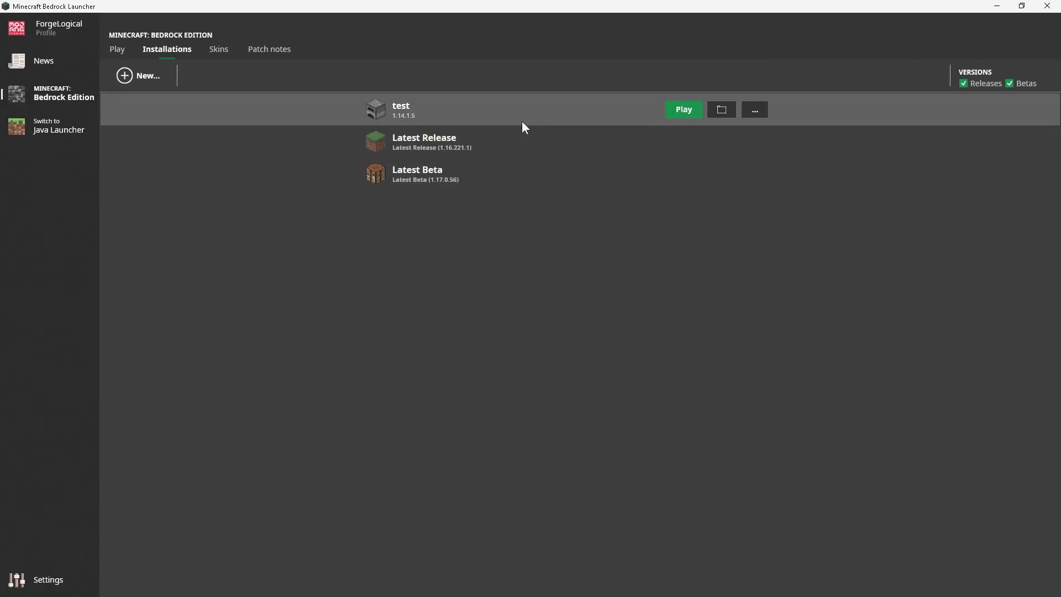
Launch the test installation, maximize the game window and dismiss the Microsoft Account prompt
left_click(684, 110)
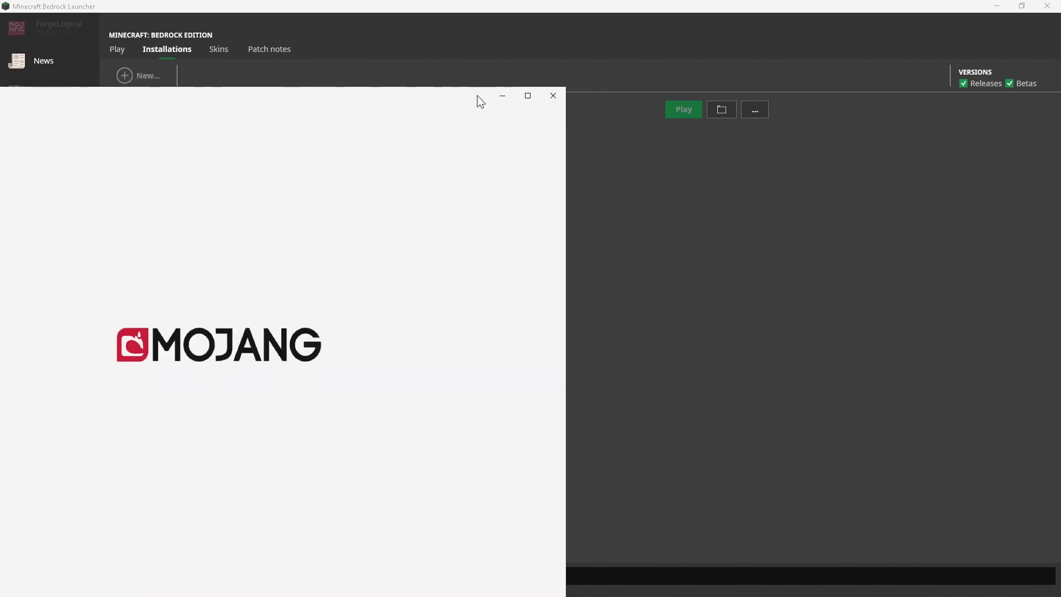
double_click(476, 95)
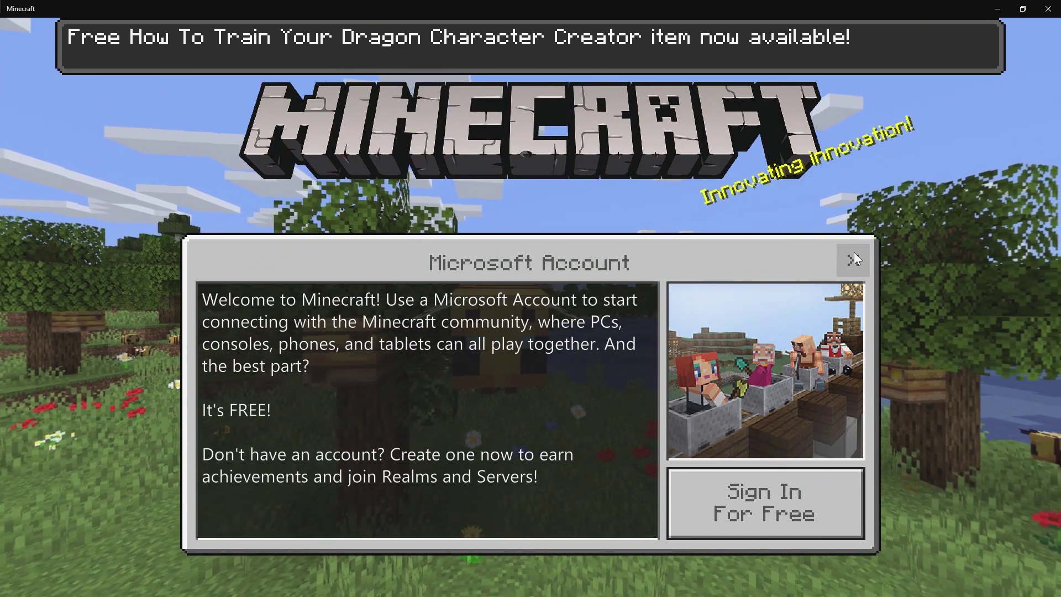
left_click(854, 254)
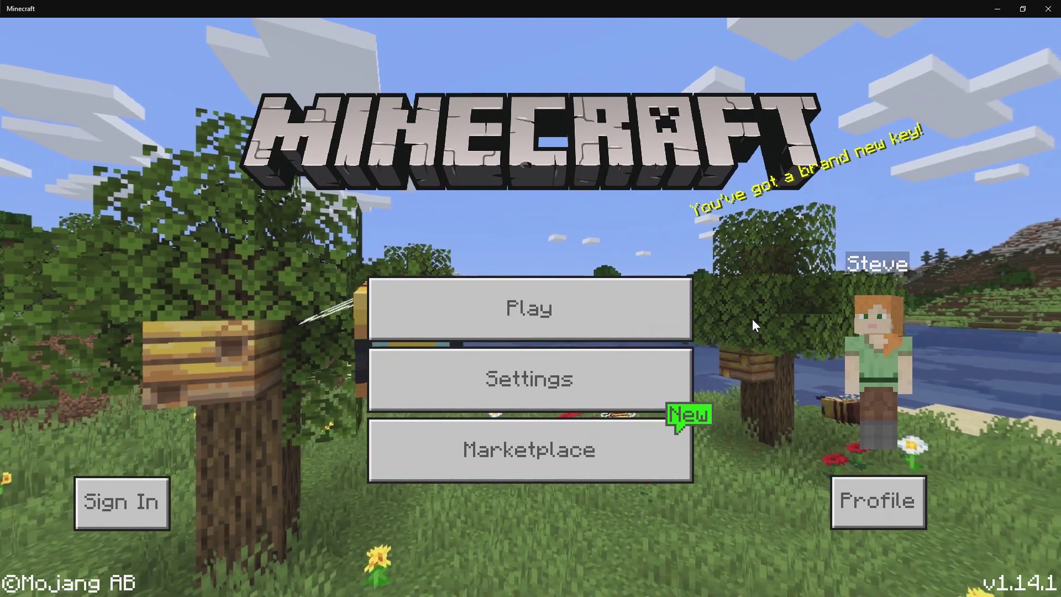
Look into the game's Settings screen, return to the main menu and open the Play screen
left_click(549, 403)
key("Escape")
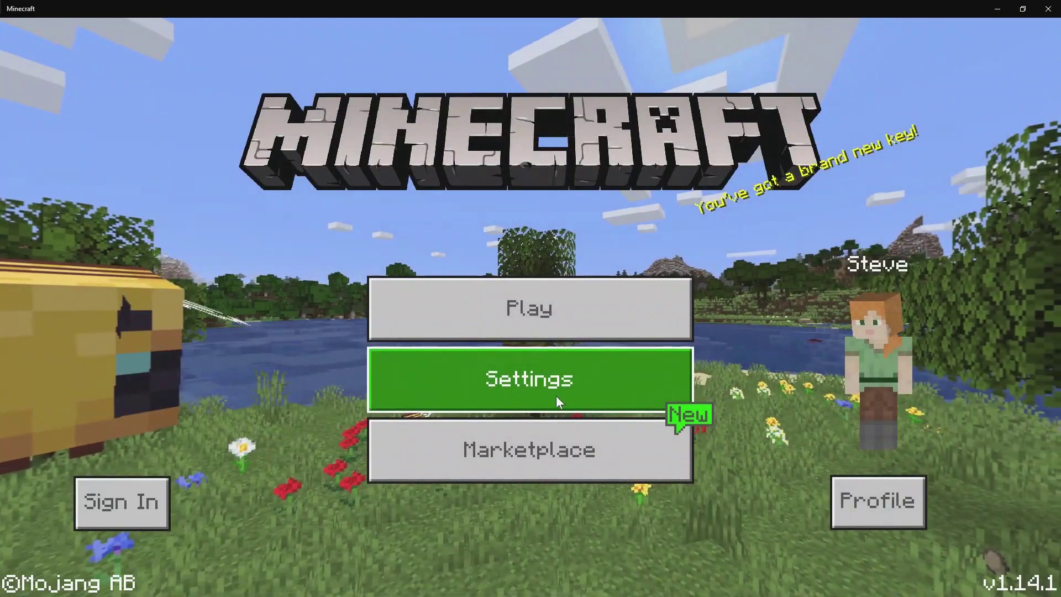
left_click(555, 315)
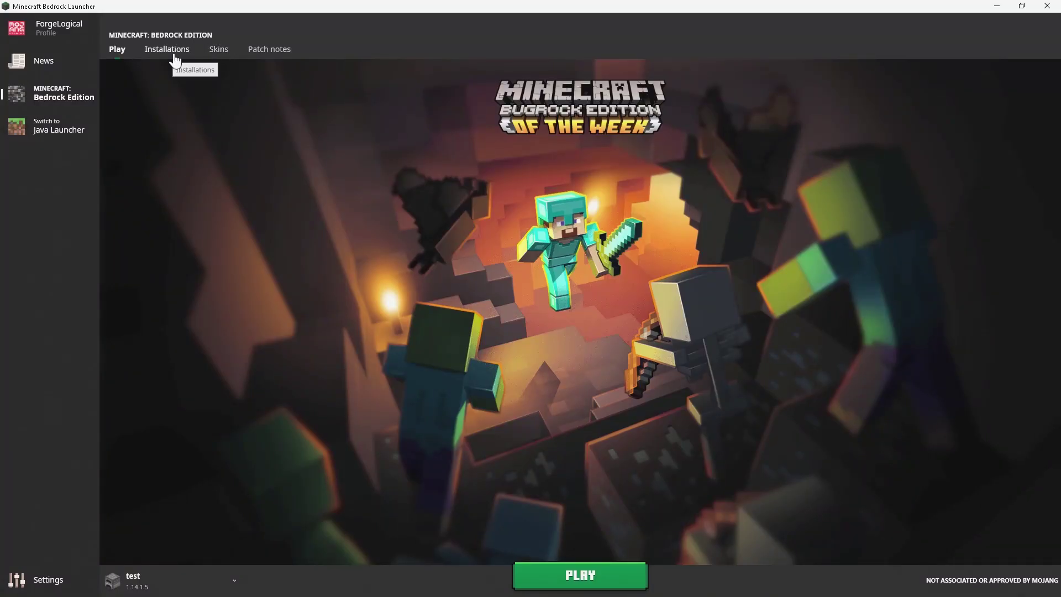
Edit the test installation to use version 1.16.0.55 (Beta) and a reddish-brown block icon, and save it
left_click(175, 59)
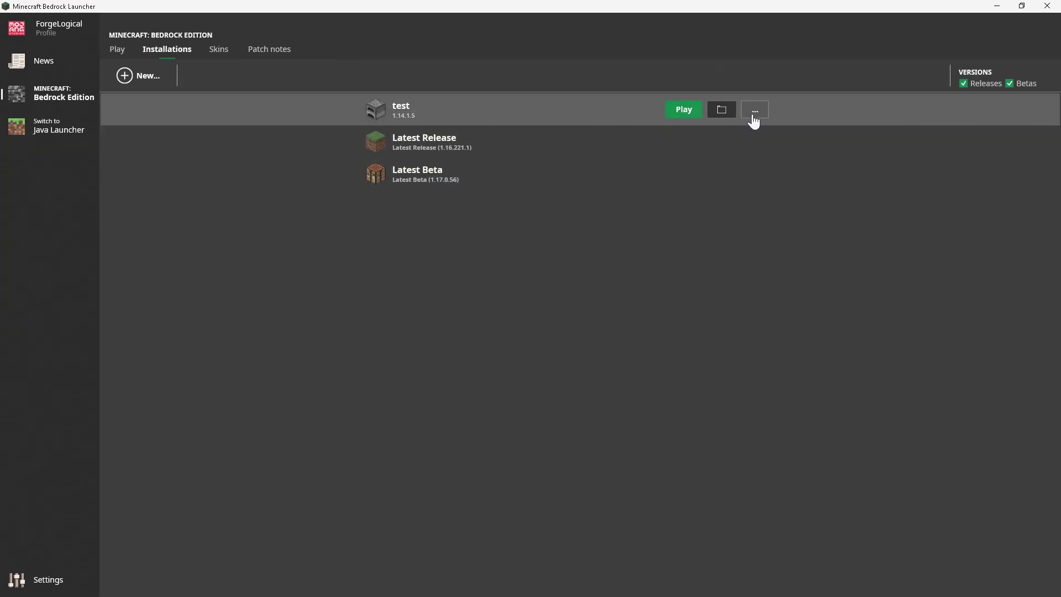
left_click(755, 111)
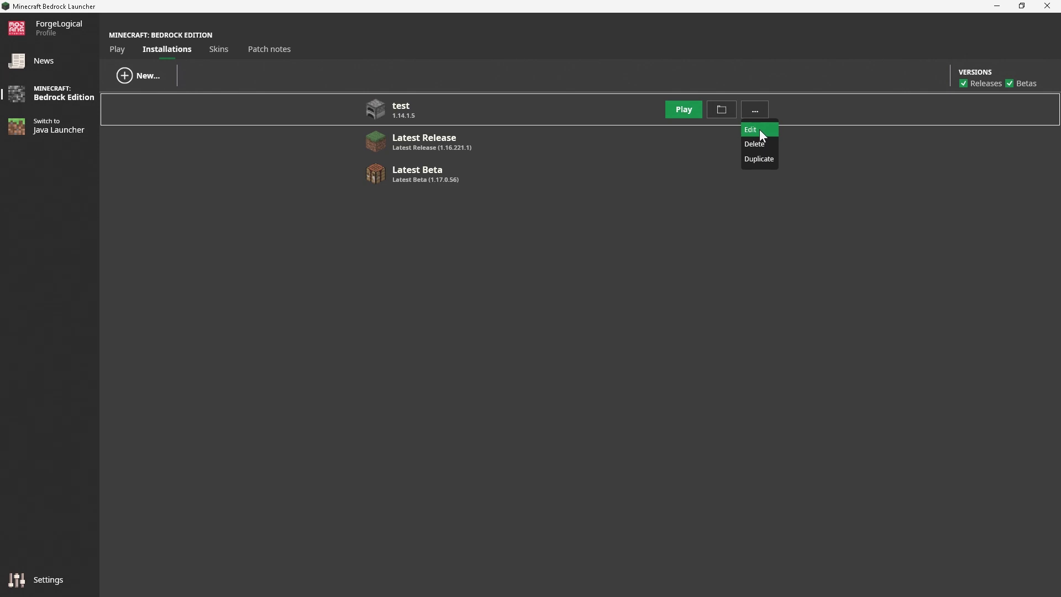
left_click(759, 132)
left_click(446, 173)
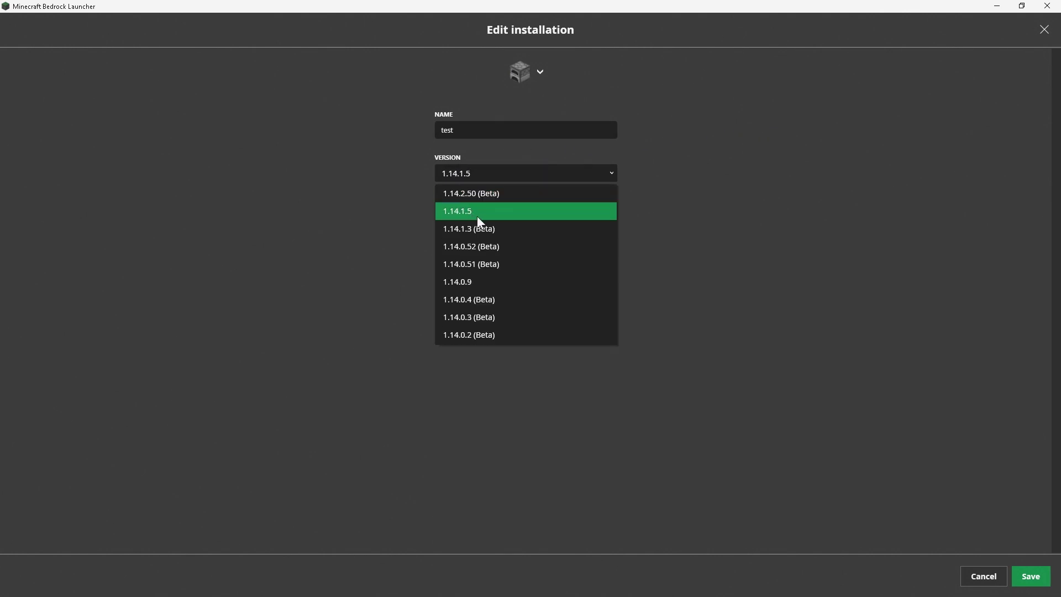
scroll(478, 219, "up", 5)
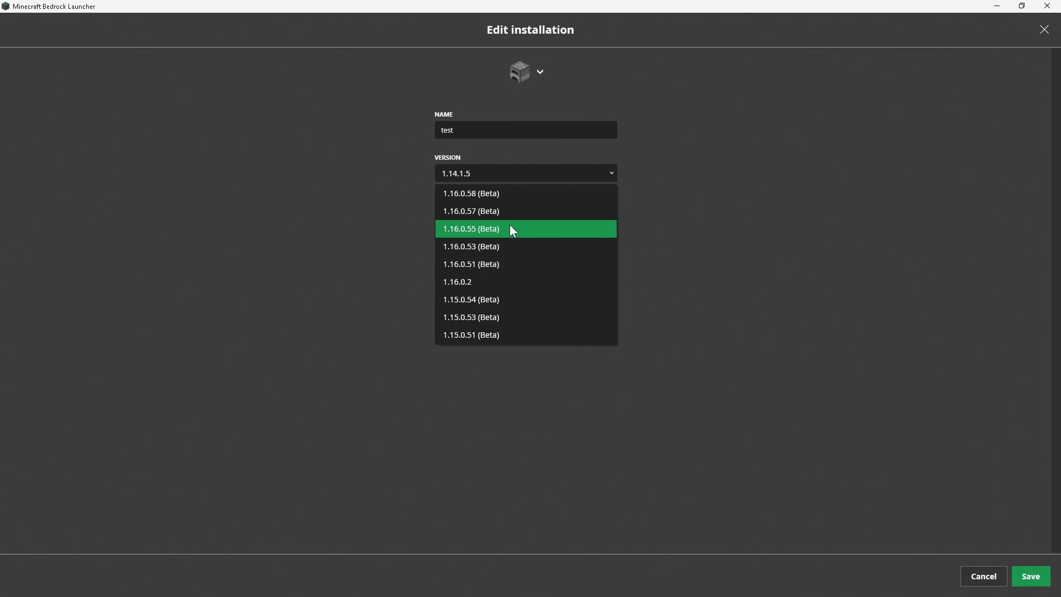
left_click(509, 226)
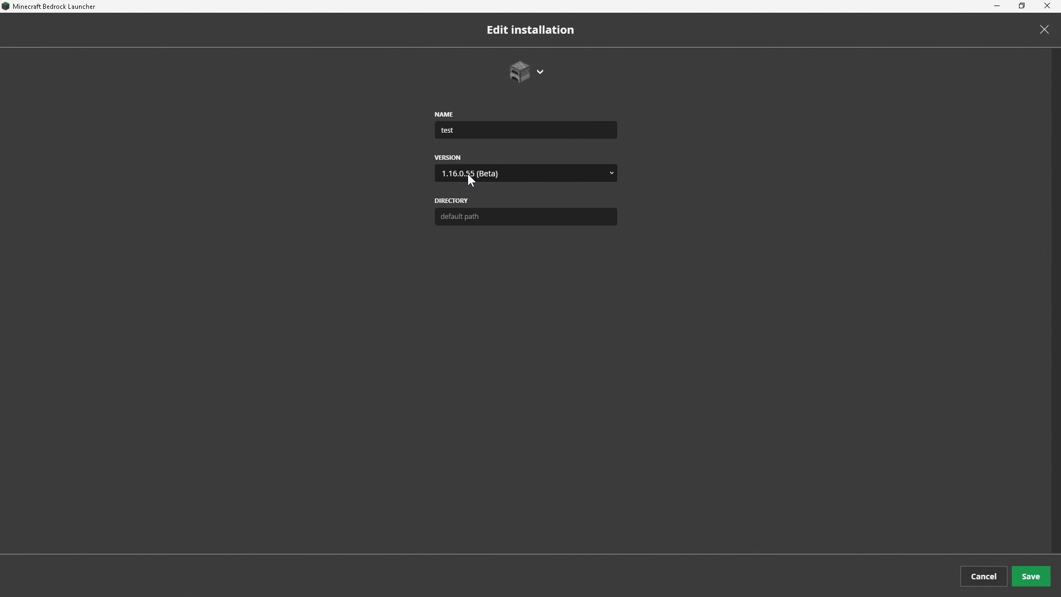
left_click(476, 131)
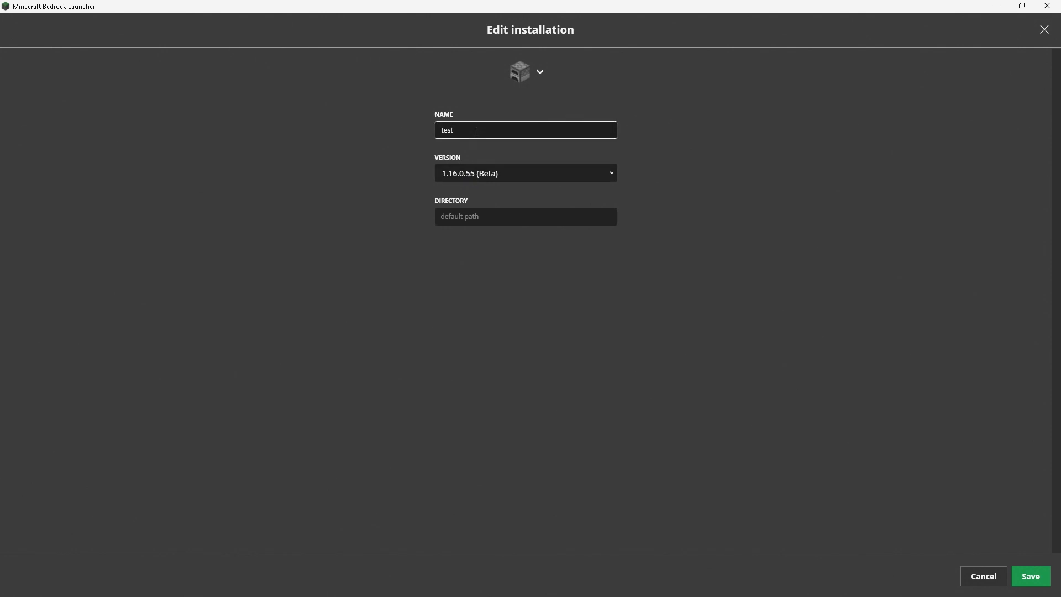
left_click(522, 71)
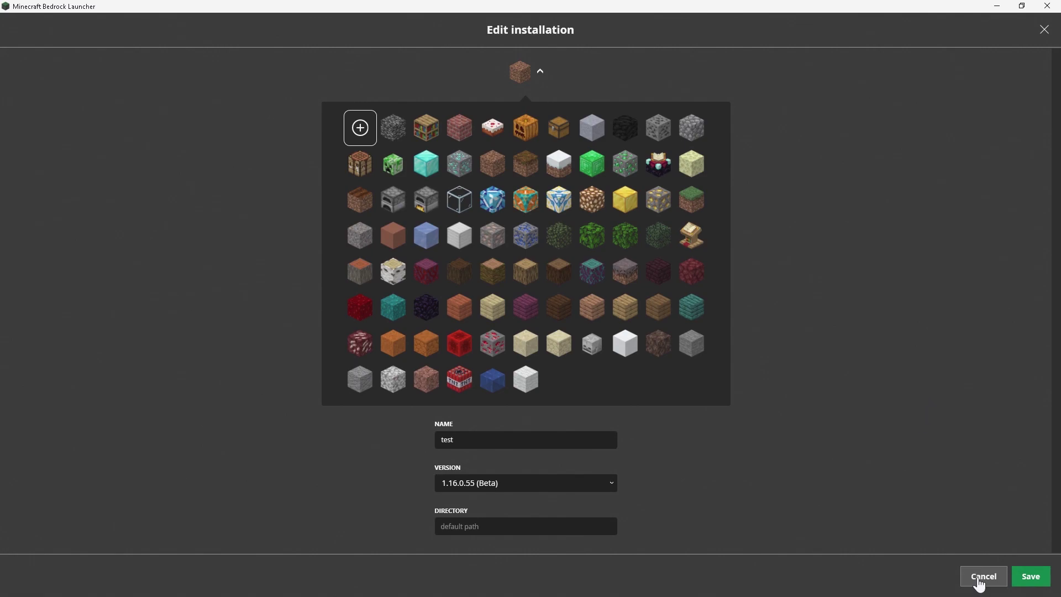
left_click(1029, 576)
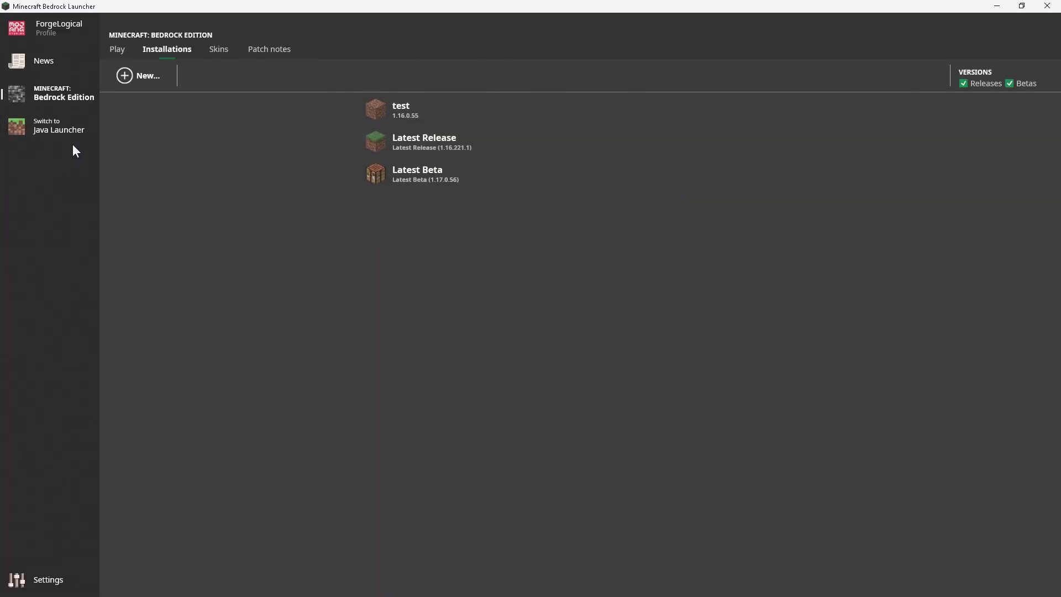
View the Bedrock Edition skins page and its form for adding a new skin pack, leaving the form without adding anything
left_click(218, 53)
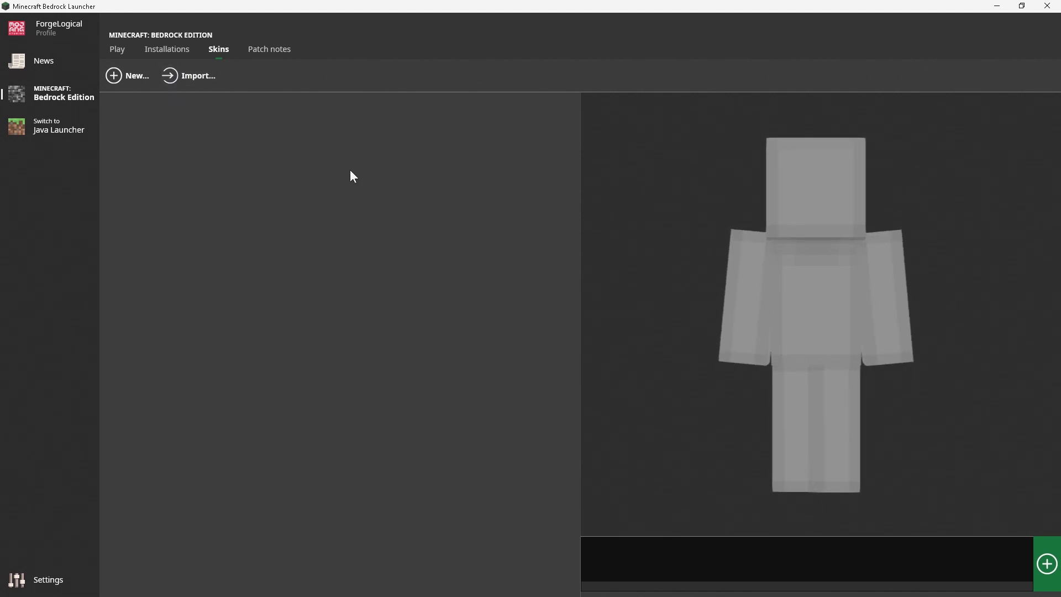
left_click(129, 80)
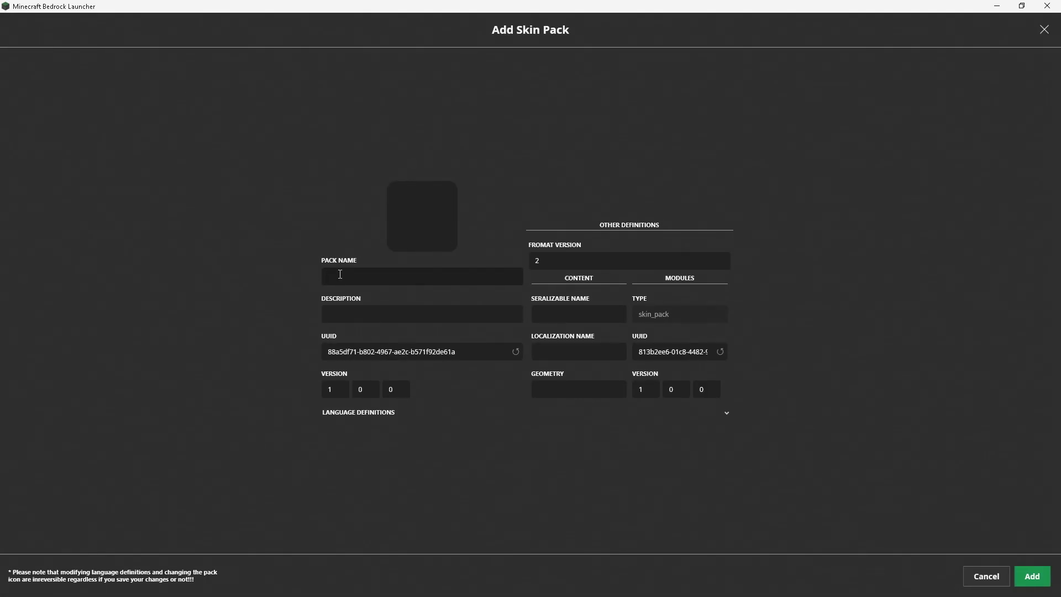
key("Escape")
Browse the Bedrock Edition patch notes from the newest versions down to the older releases and betas
left_click(273, 52)
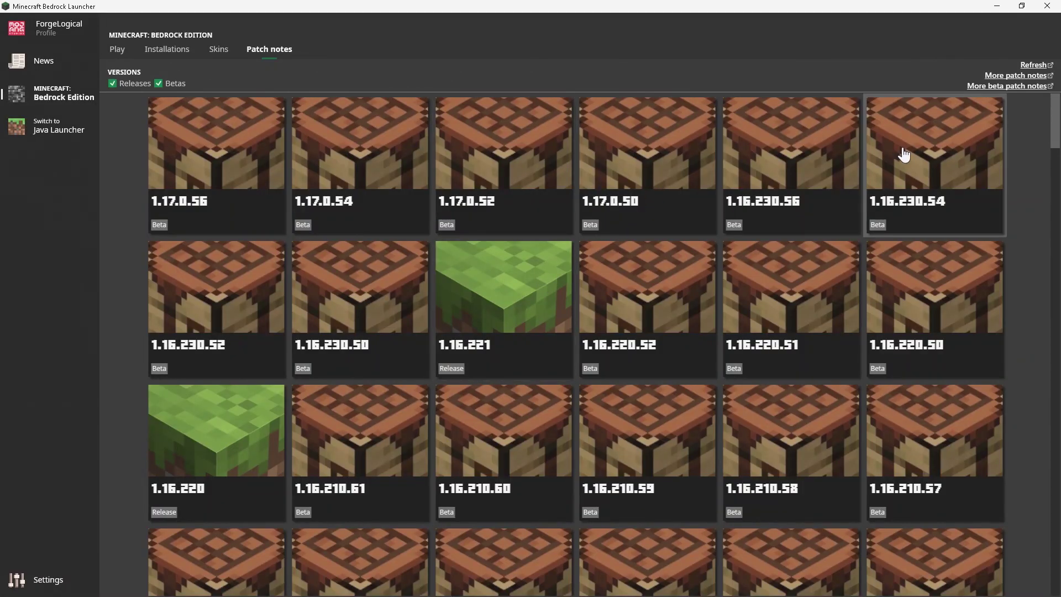
scroll(737, 218, "down", 15)
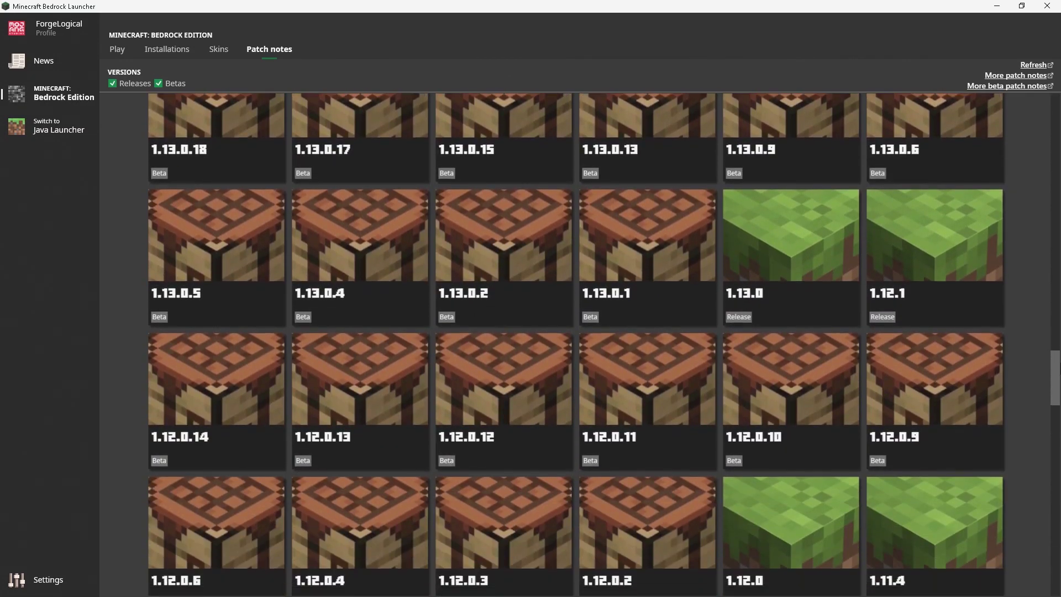
scroll(602, 412, "down", 8)
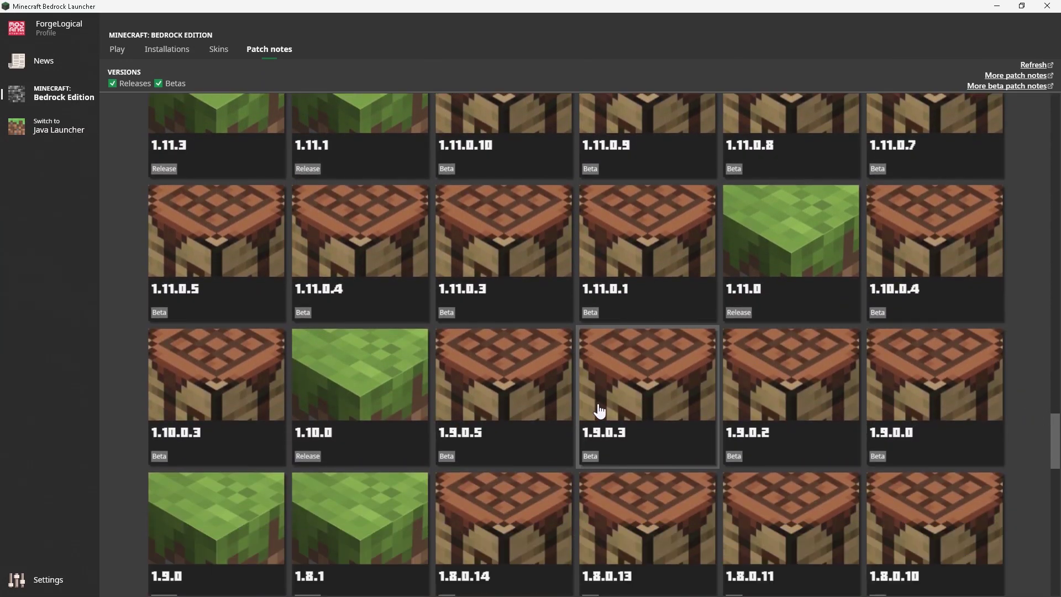
scroll(602, 412, "down", 4)
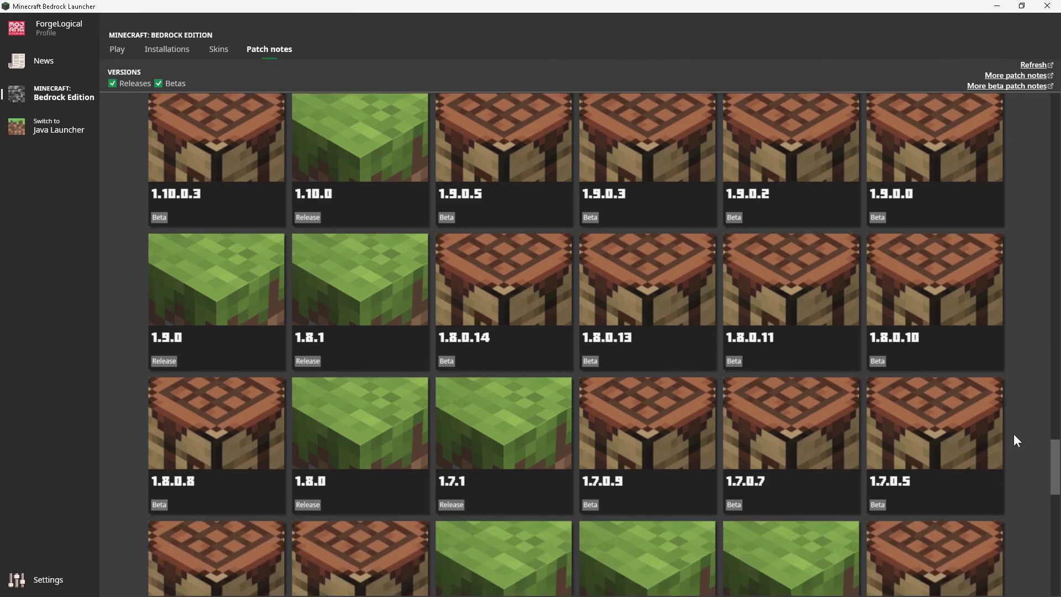
left_click_drag(1054, 459, 1036, 98)
Set the test installation's version to 0.13.0.0, save it and try to launch it
left_click(167, 49)
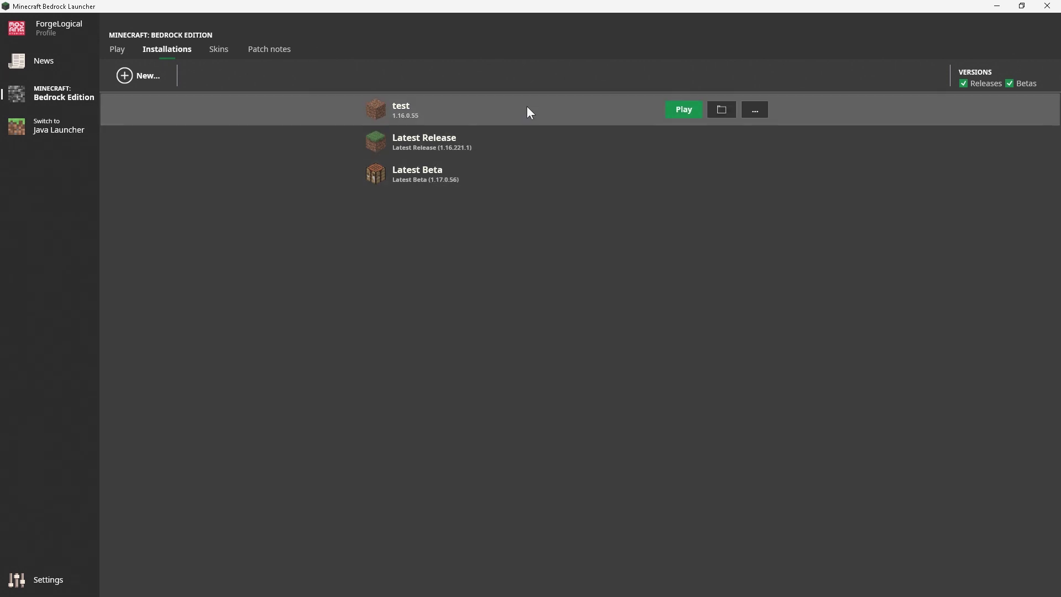
left_click(526, 109)
left_click(534, 172)
scroll(574, 221, "up", 1)
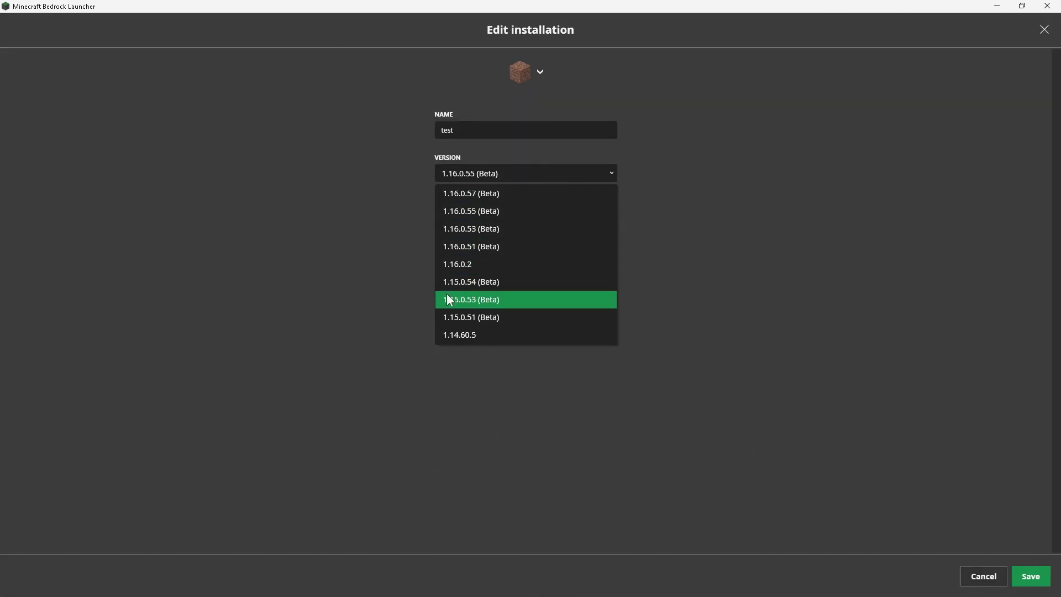
scroll(453, 301, "down", 8)
scroll(452, 301, "down", 10)
scroll(485, 288, "down", 10)
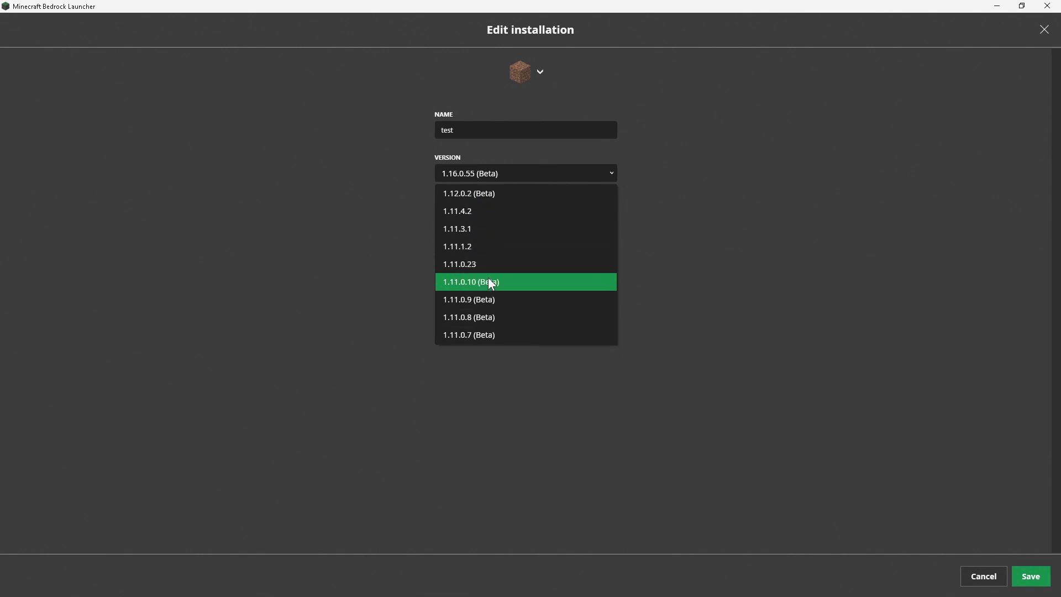
scroll(501, 263, "down", 8)
left_click(469, 337)
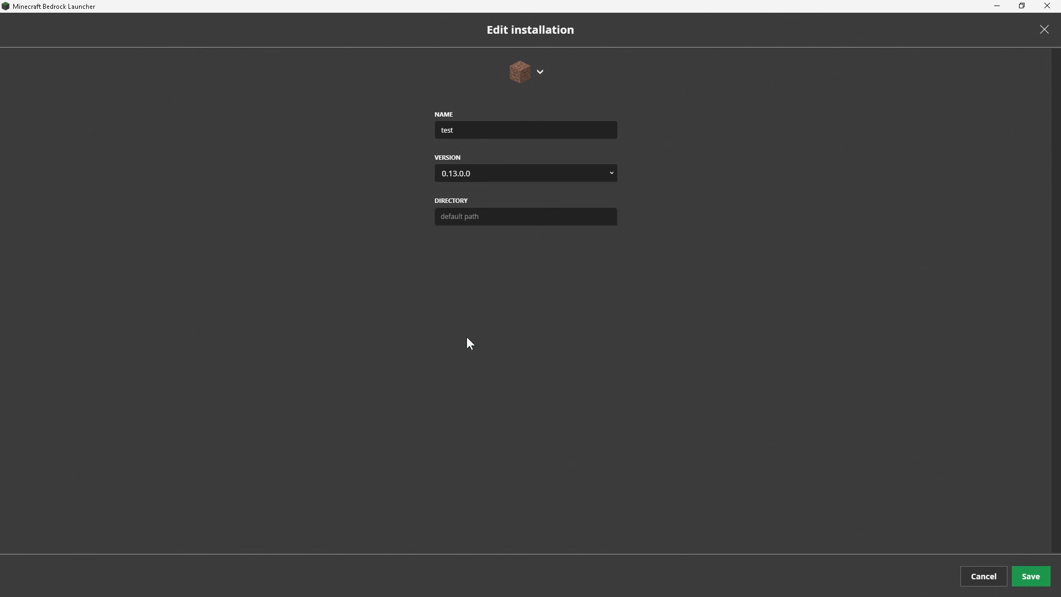
left_click(1030, 576)
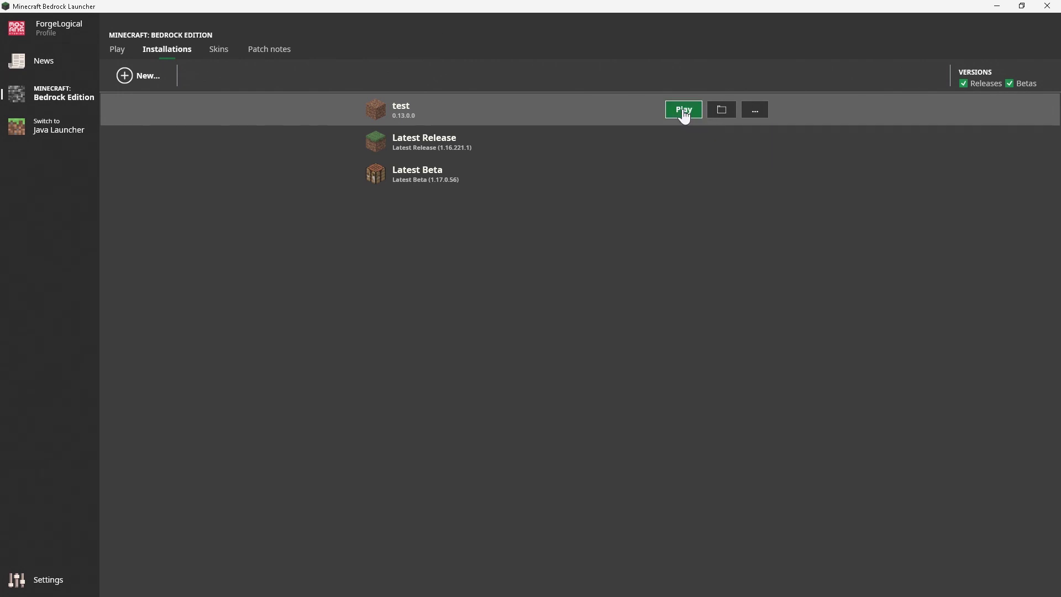
left_click(683, 110)
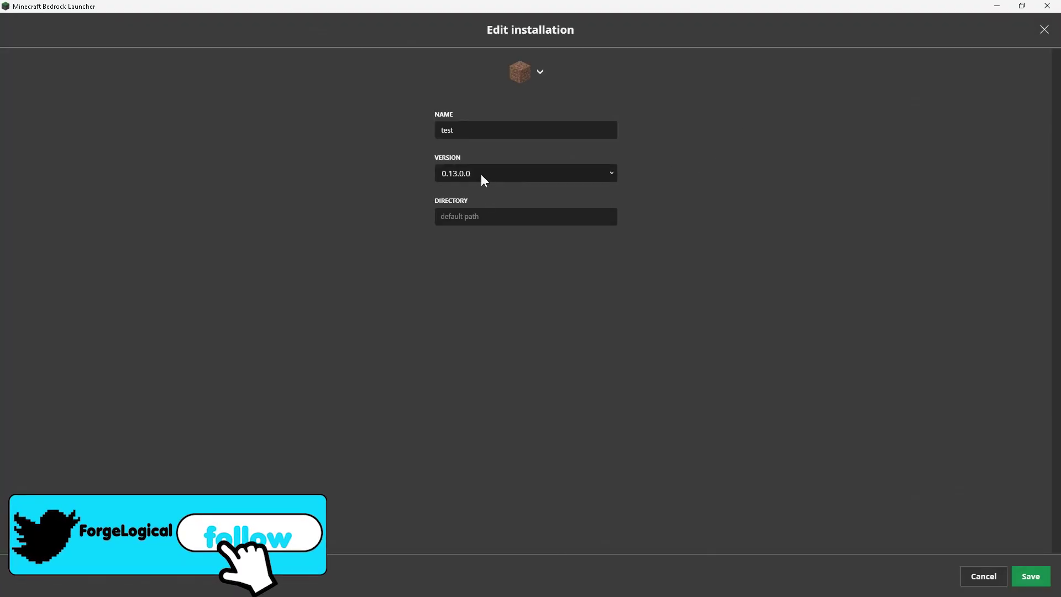
Change the test installation's version to 0.13.2.0 and save it
left_click(480, 173)
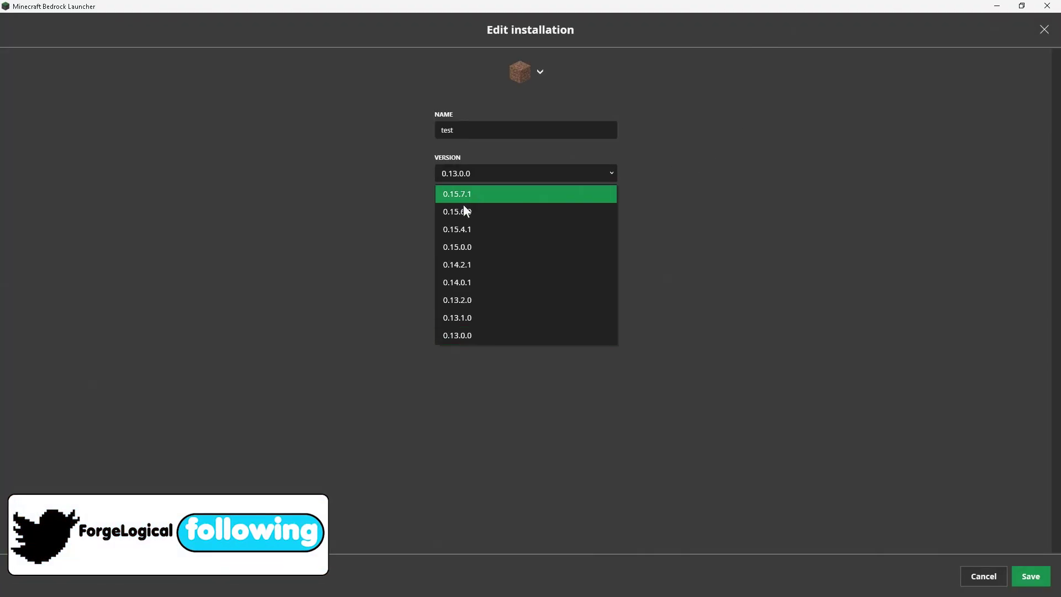
left_click(466, 301)
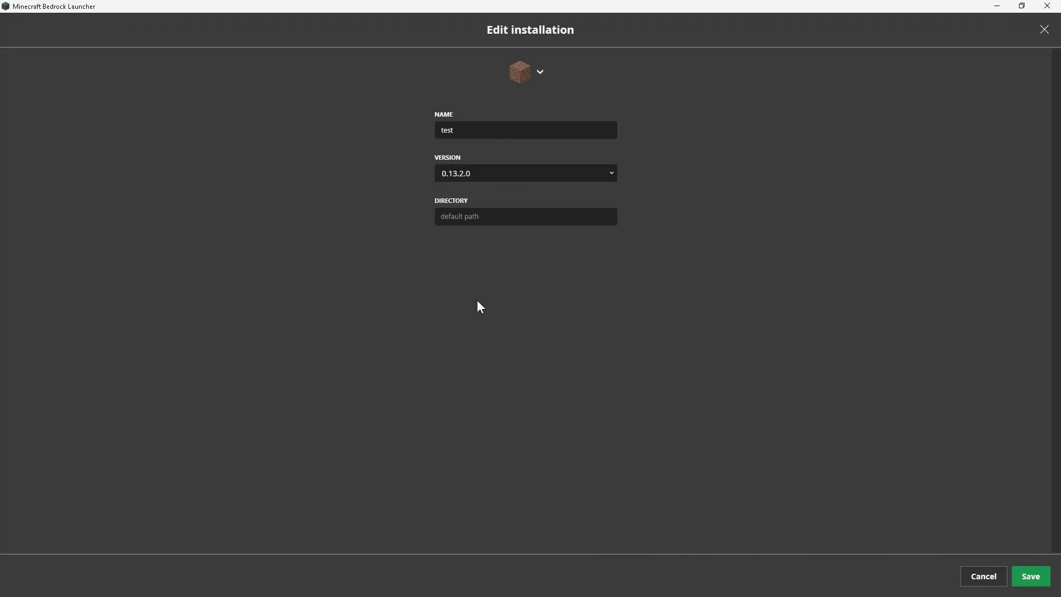
left_click(1018, 576)
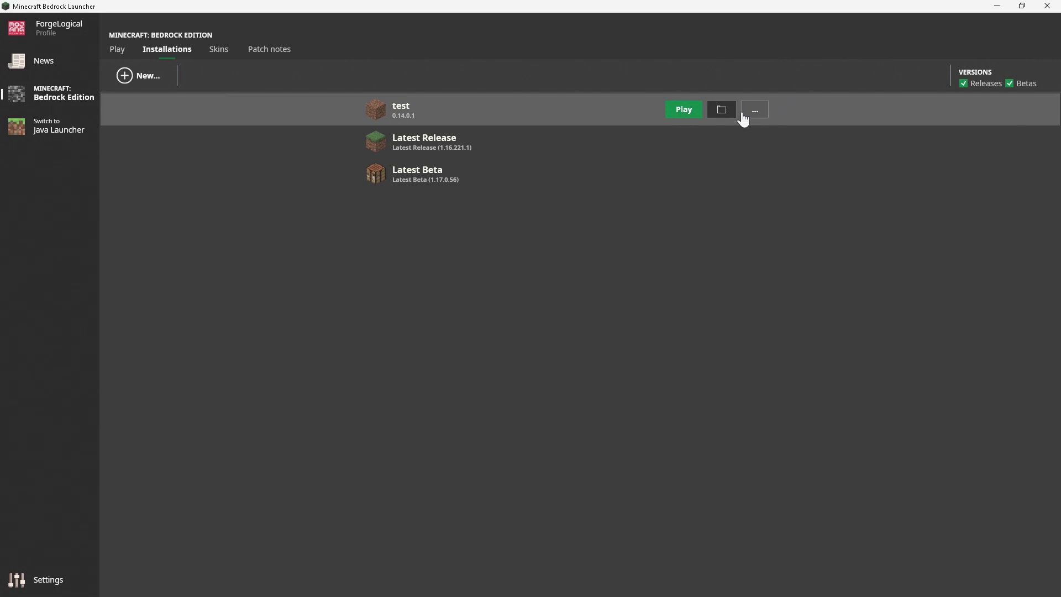
Launch the test installation on version 0.14.0.1, maximize the game window and create a new Creative world named My World
left_click(689, 114)
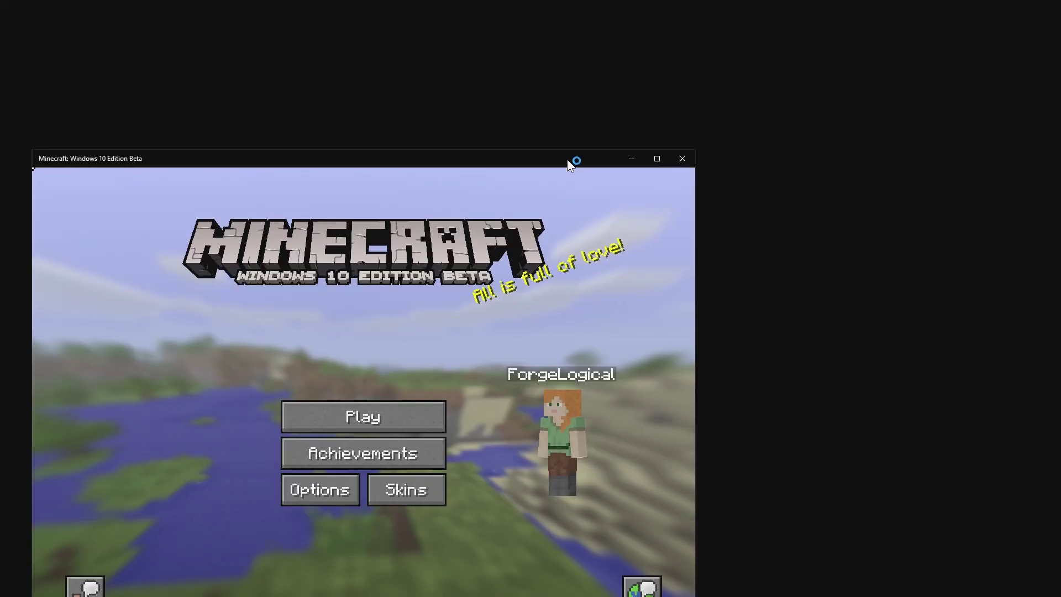
double_click(568, 160)
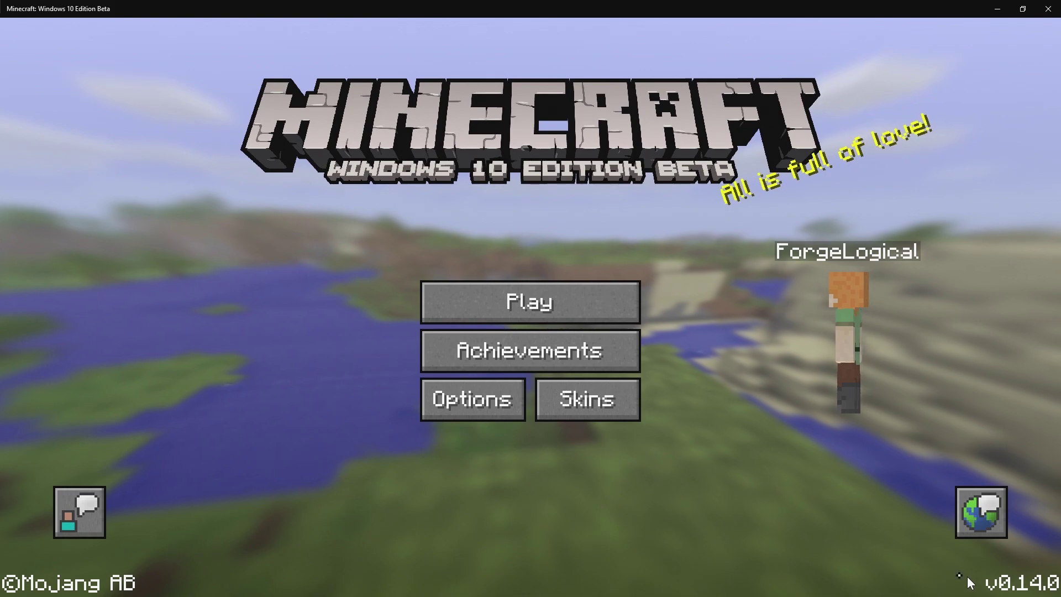
left_click(545, 306)
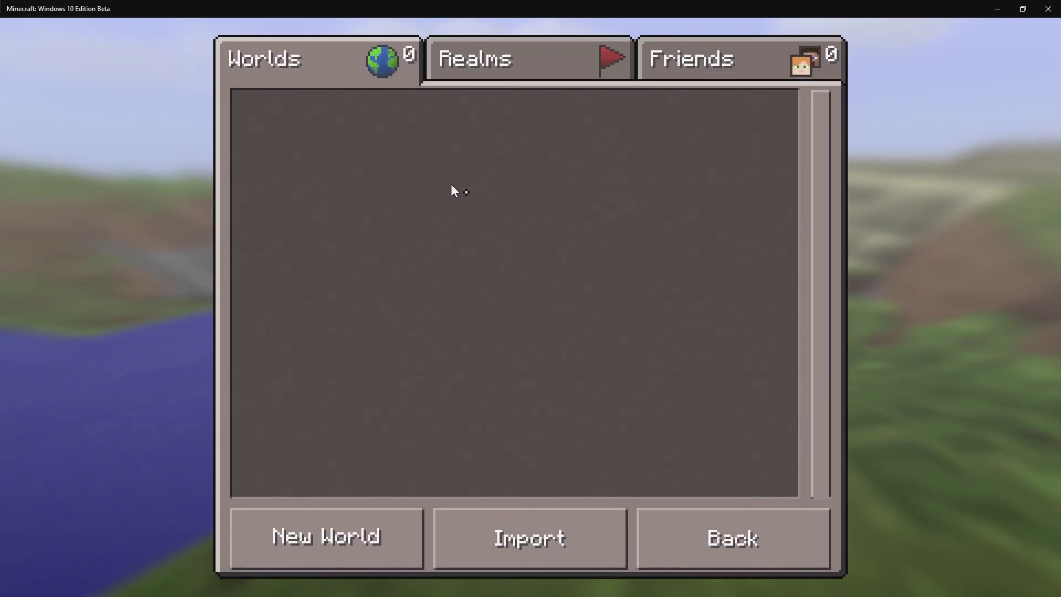
left_click(363, 520)
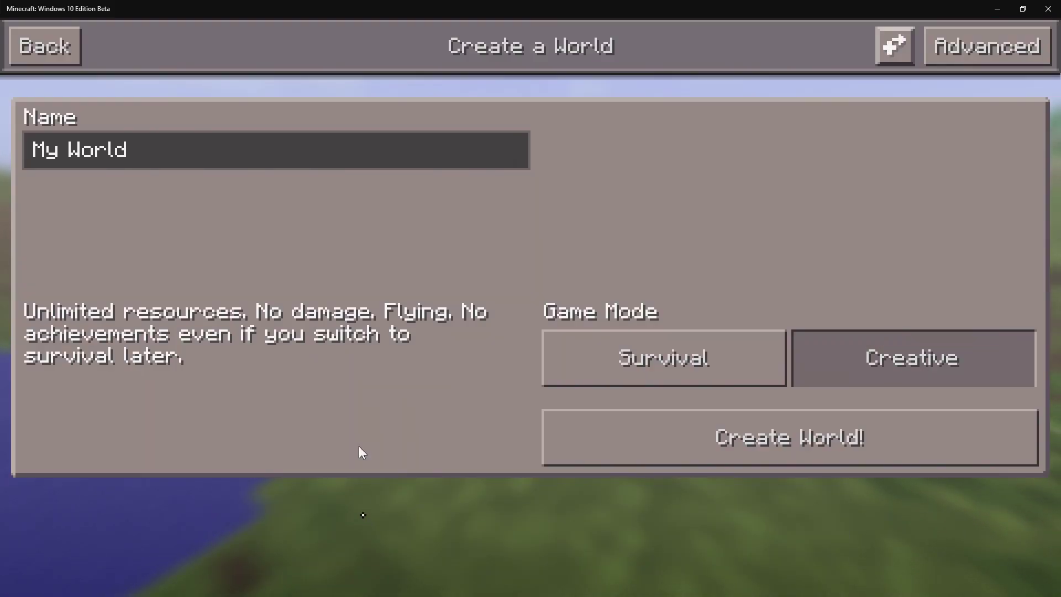
left_click(665, 452)
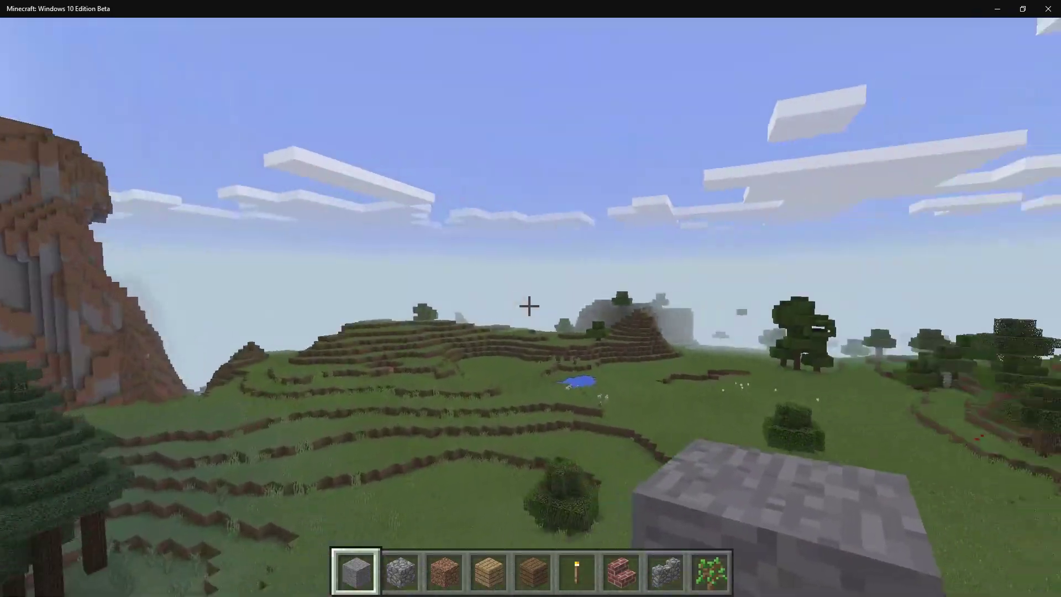
Put the red stained clay block from the Building Blocks inventory into the hotbar's fourth slot and return to the world
key("e")
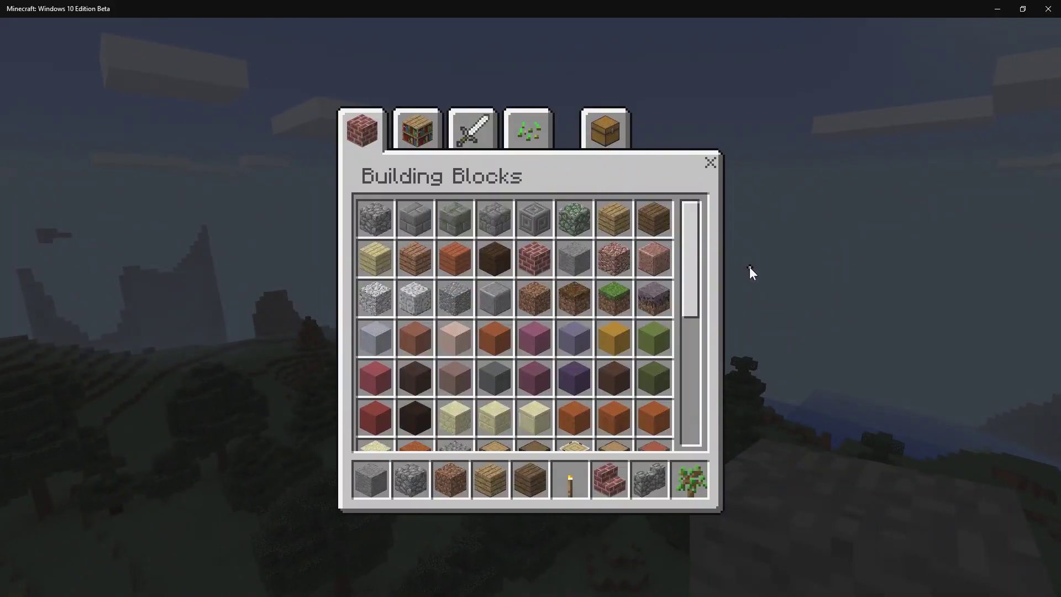
left_click(414, 379)
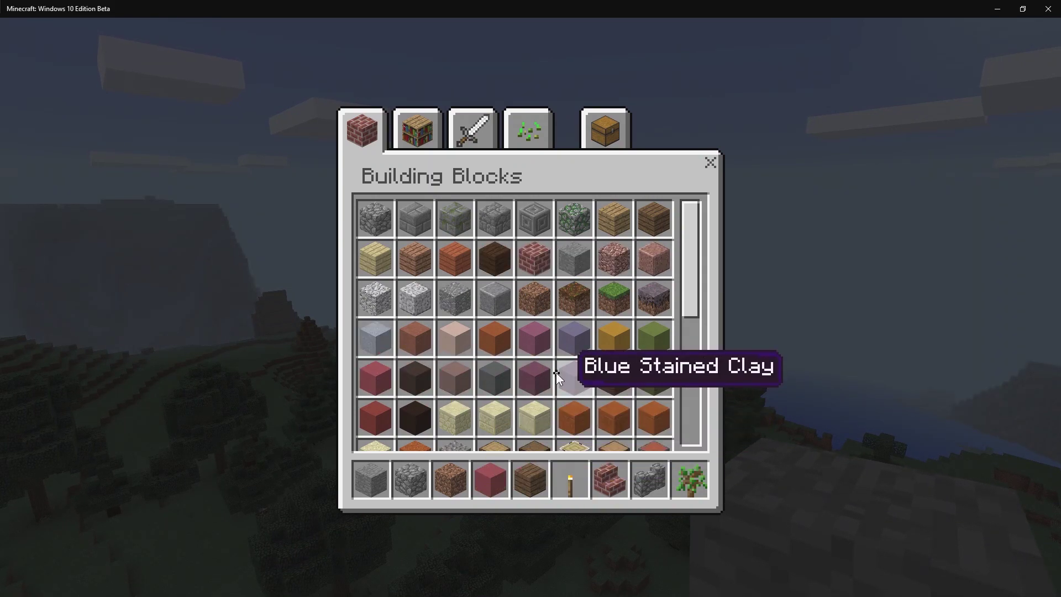
key("e")
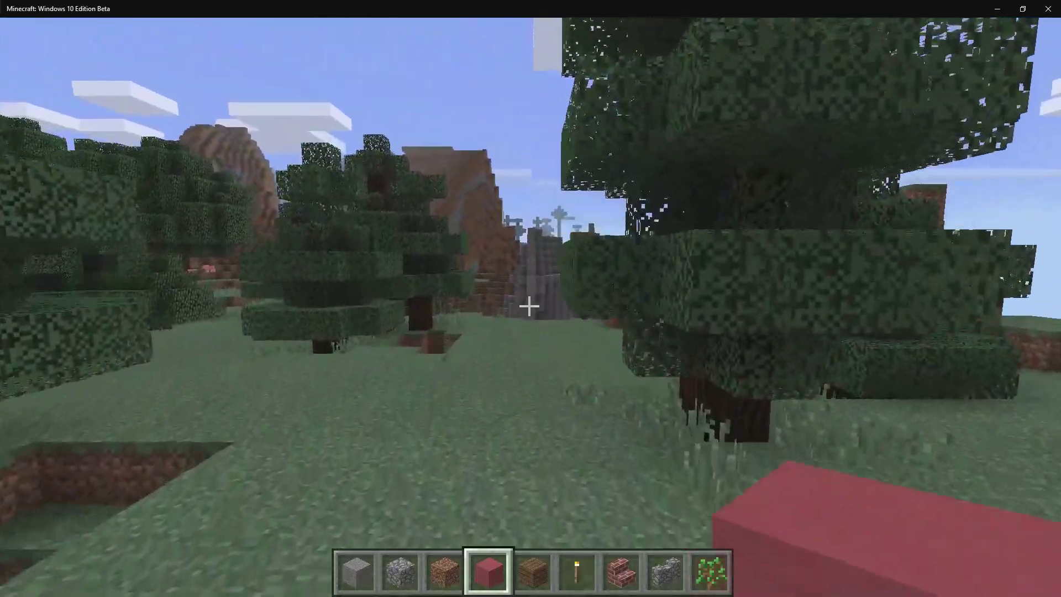
Explore the new 0.14.0 world, moving over the hills and flying across the forest and lakes
key("w")
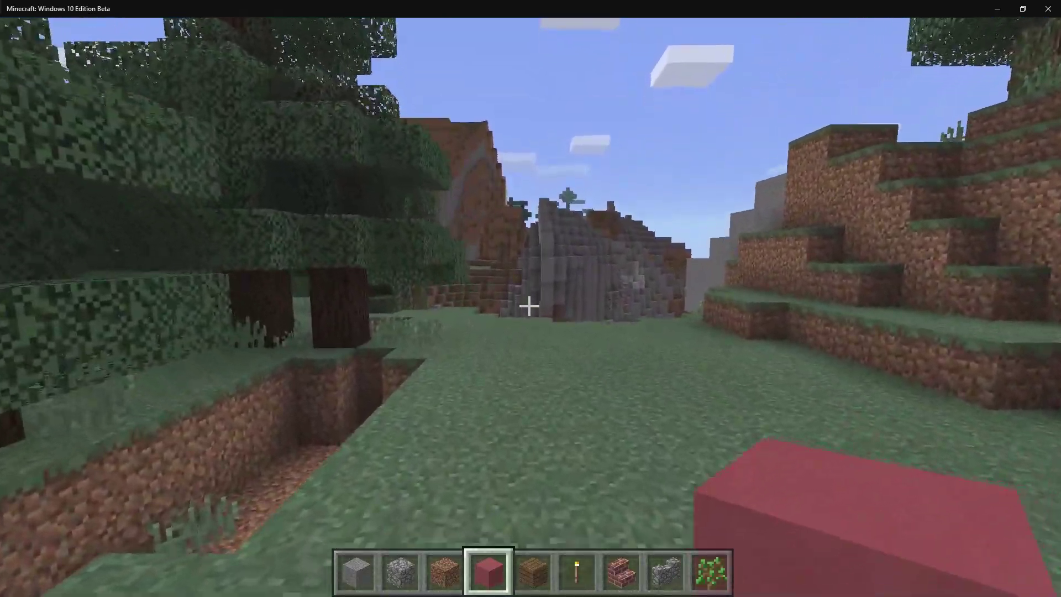
key("w")
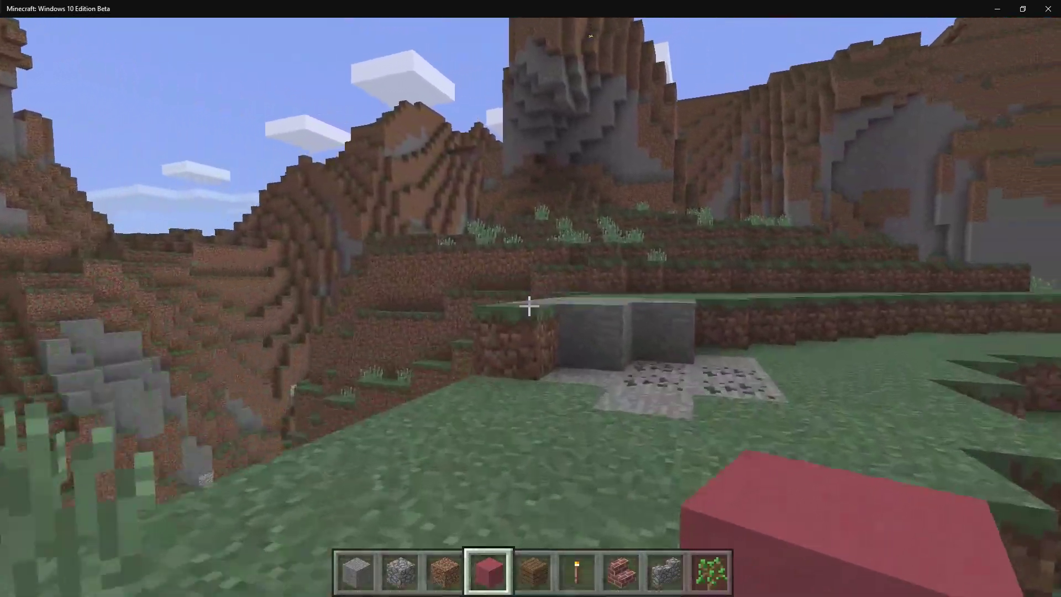
key("w")
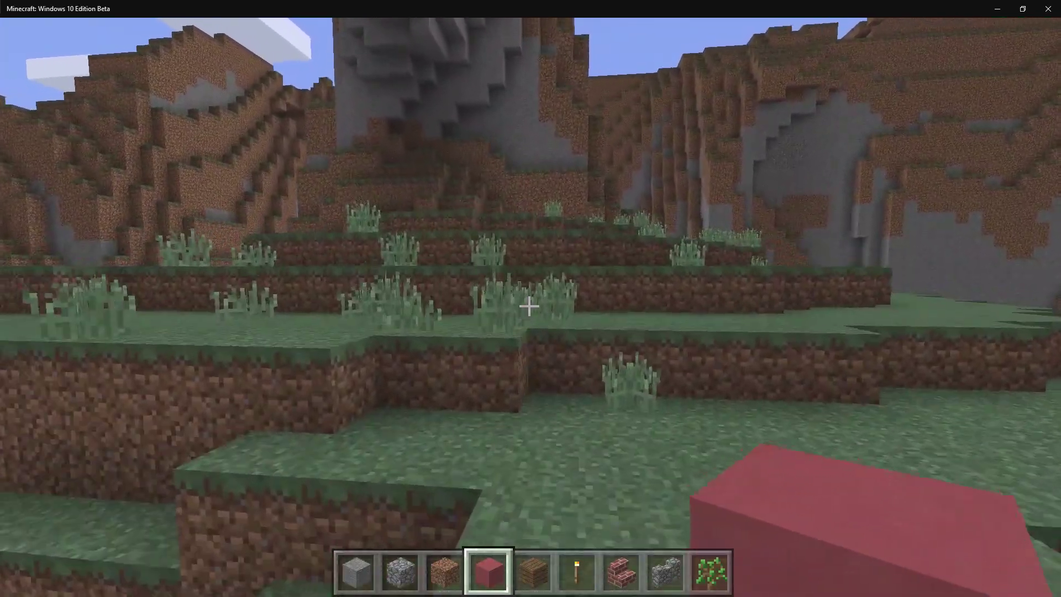
key("w")
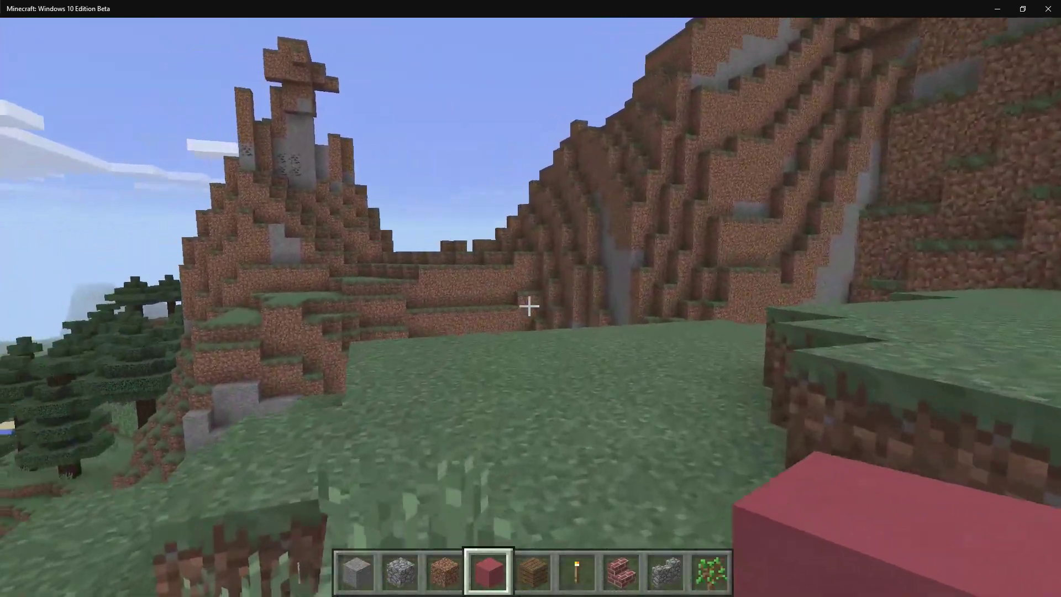
key("w")
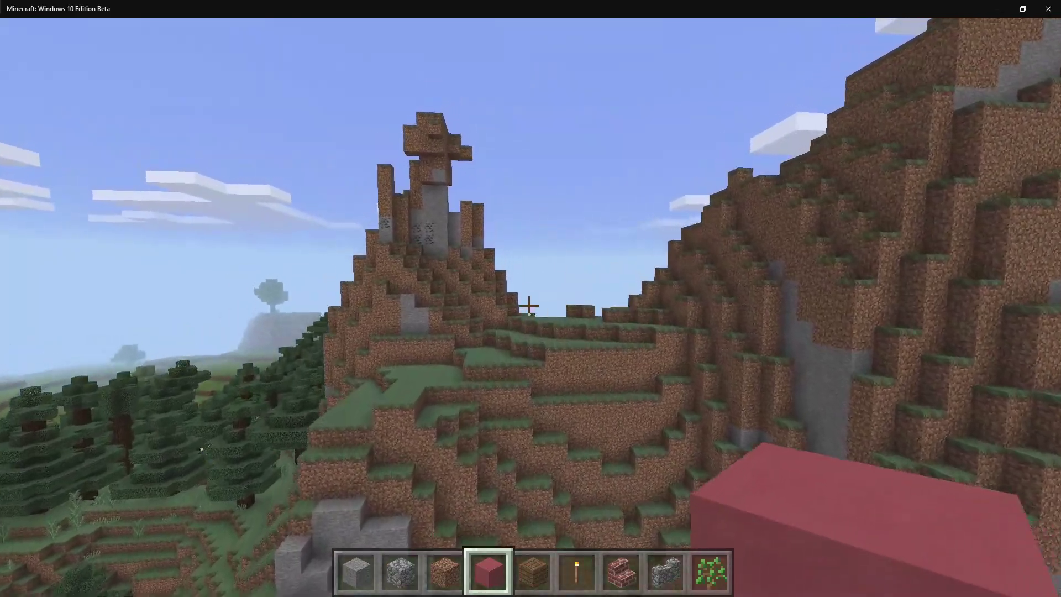
key("w")
key("w")
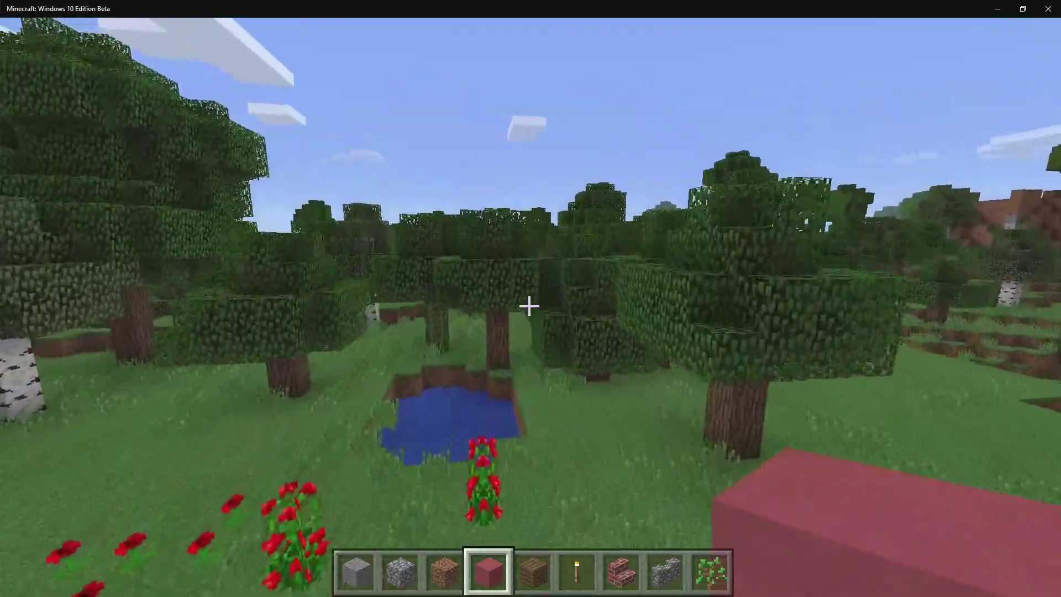
key("w")
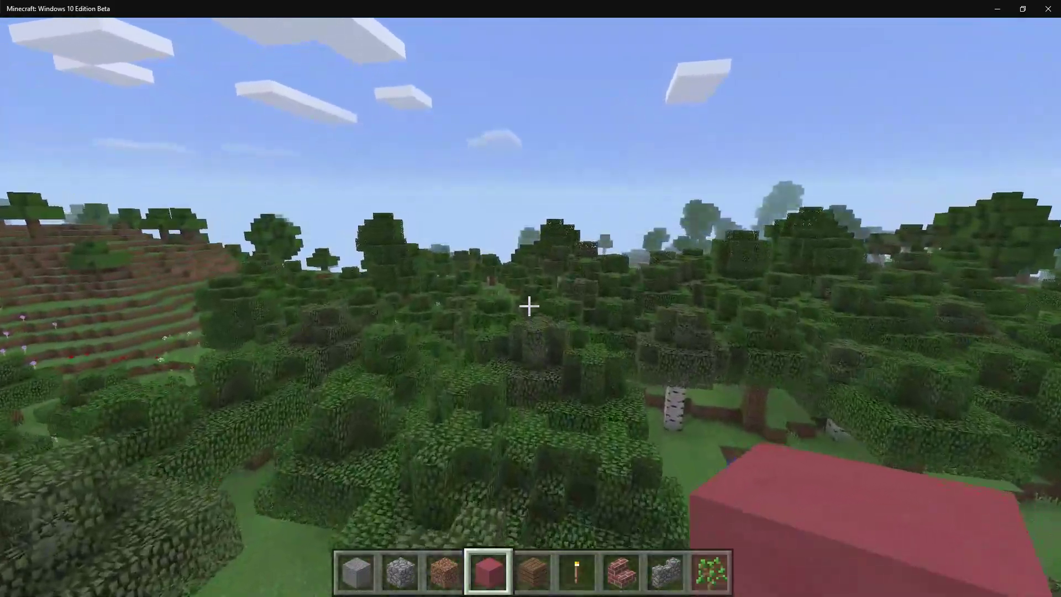
key("w")
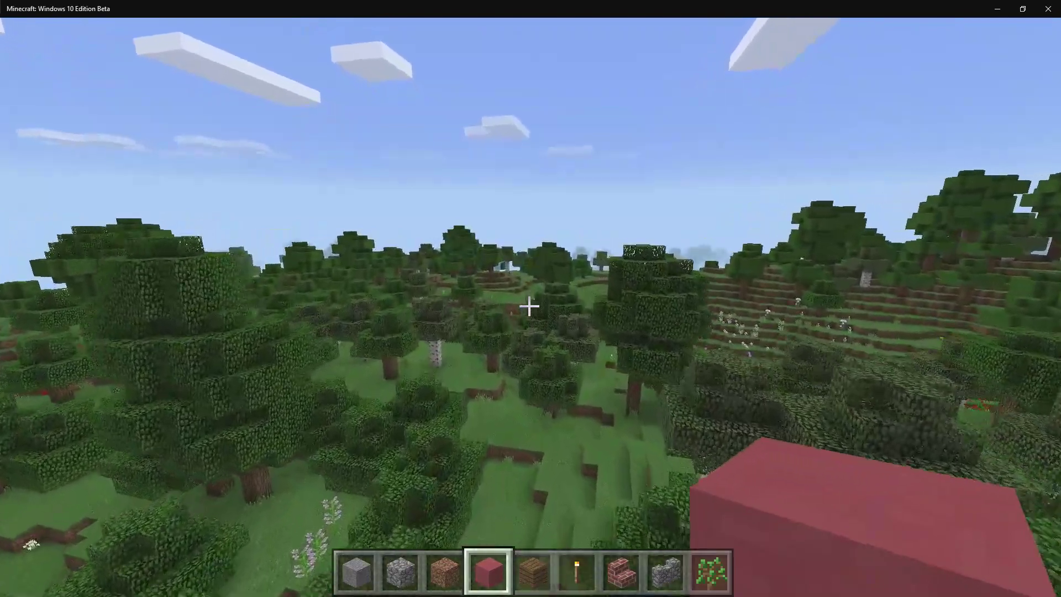
key("w")
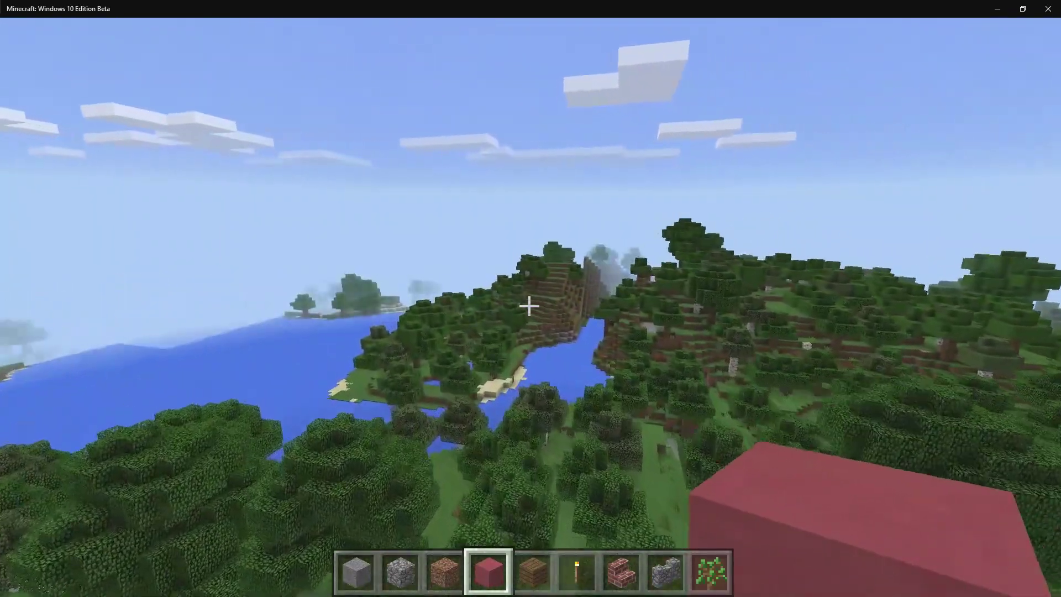
key("w")
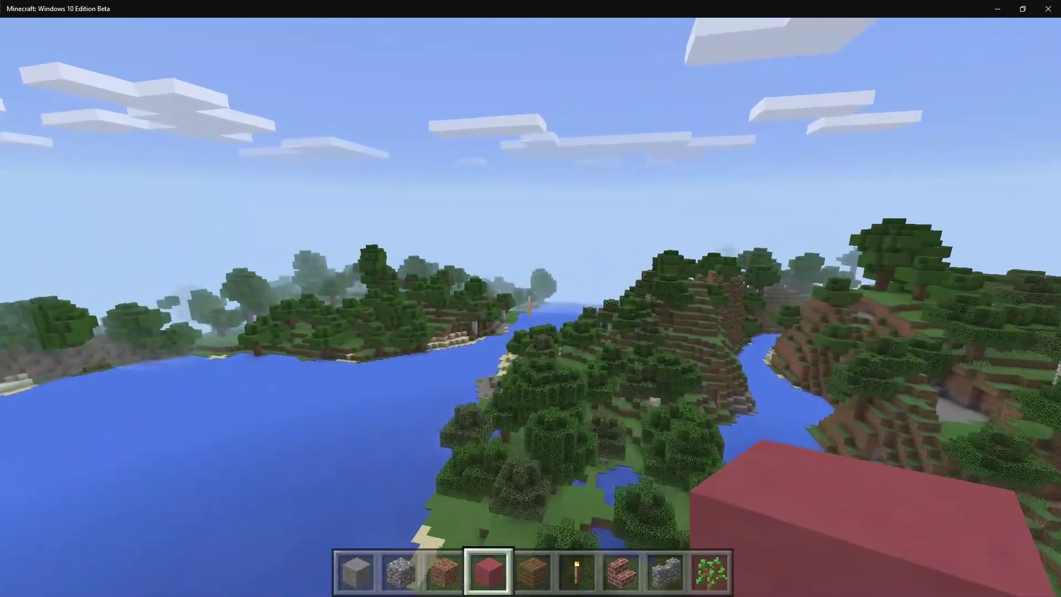
key("w")
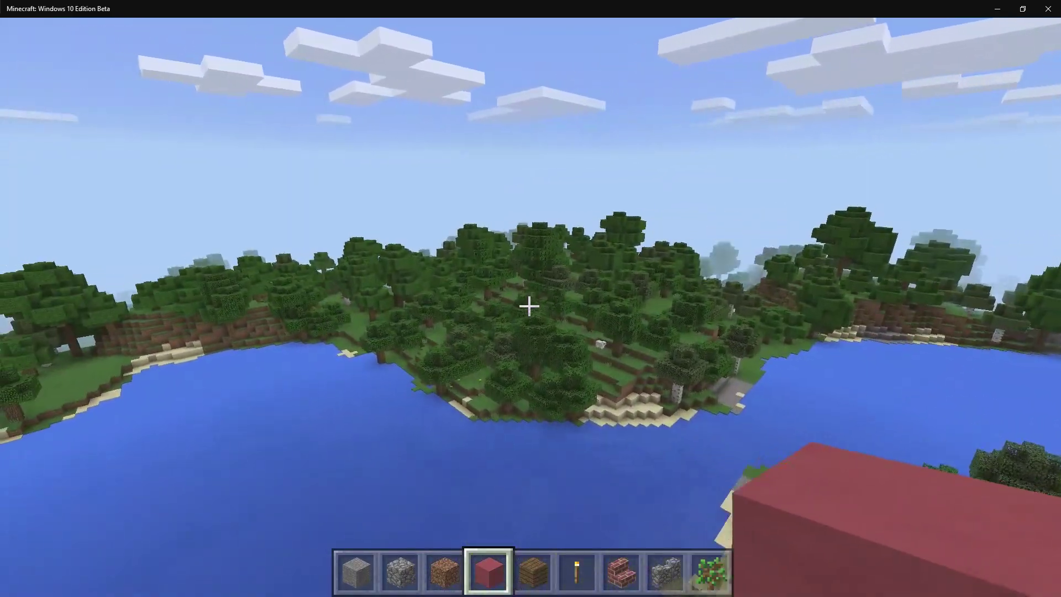
key("w")
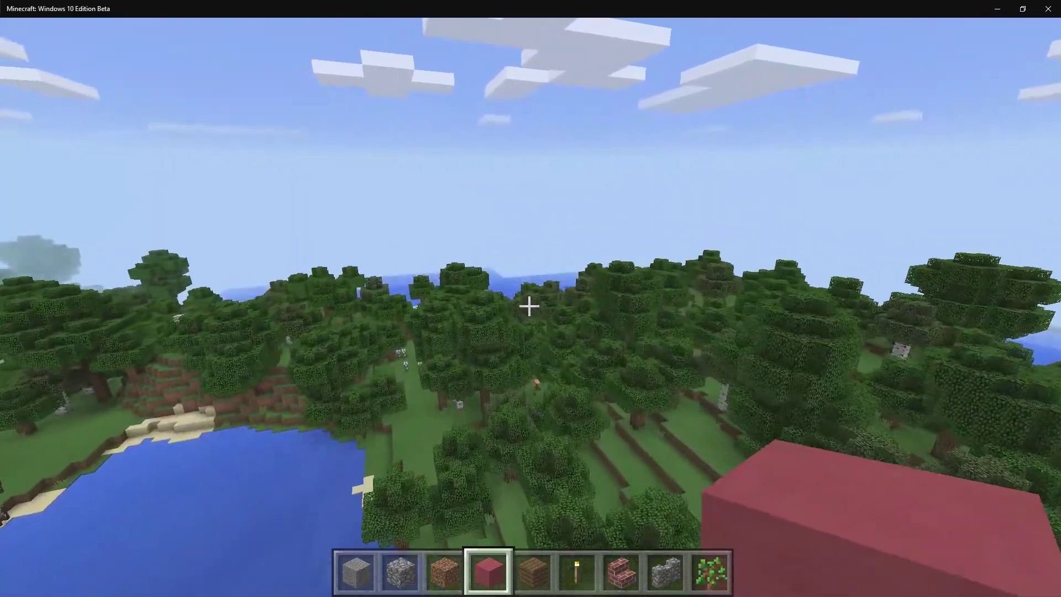
key("w")
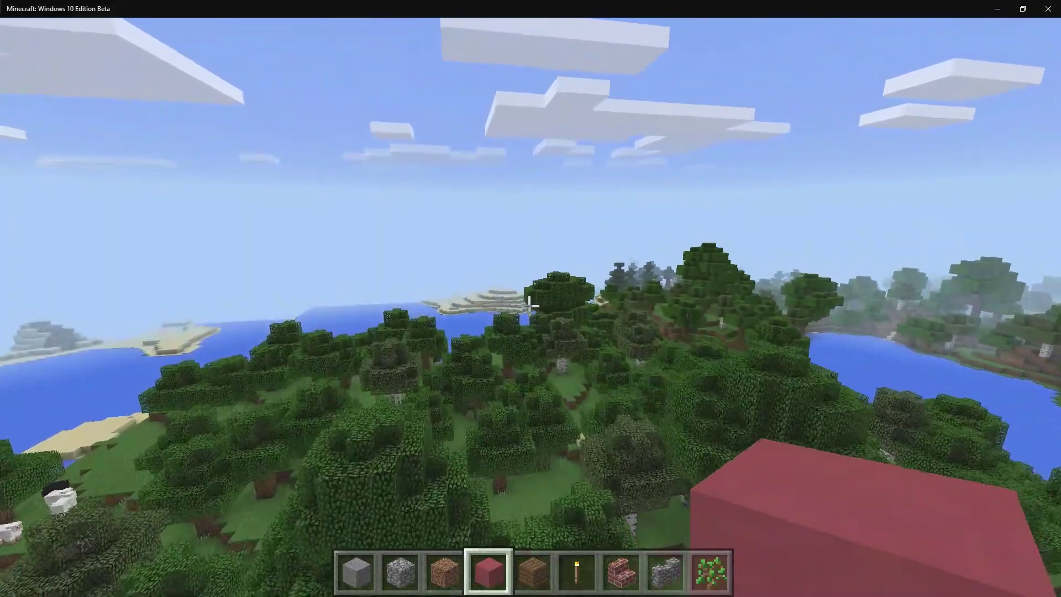
key("w")
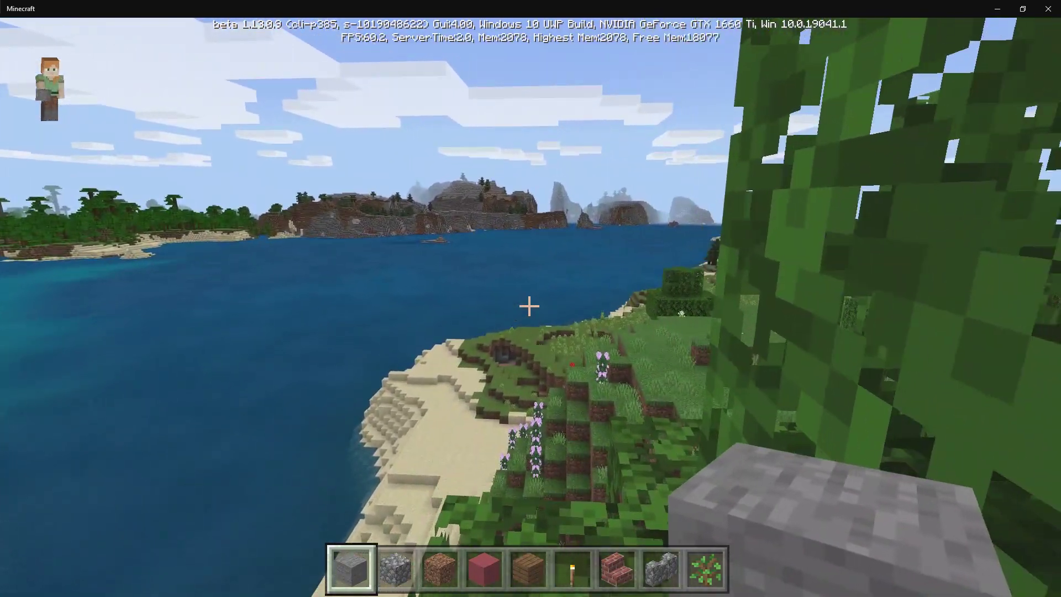
Explore the beta 1.13.0.9 world, moving along the sandy shore and up over the jungle
key("w")
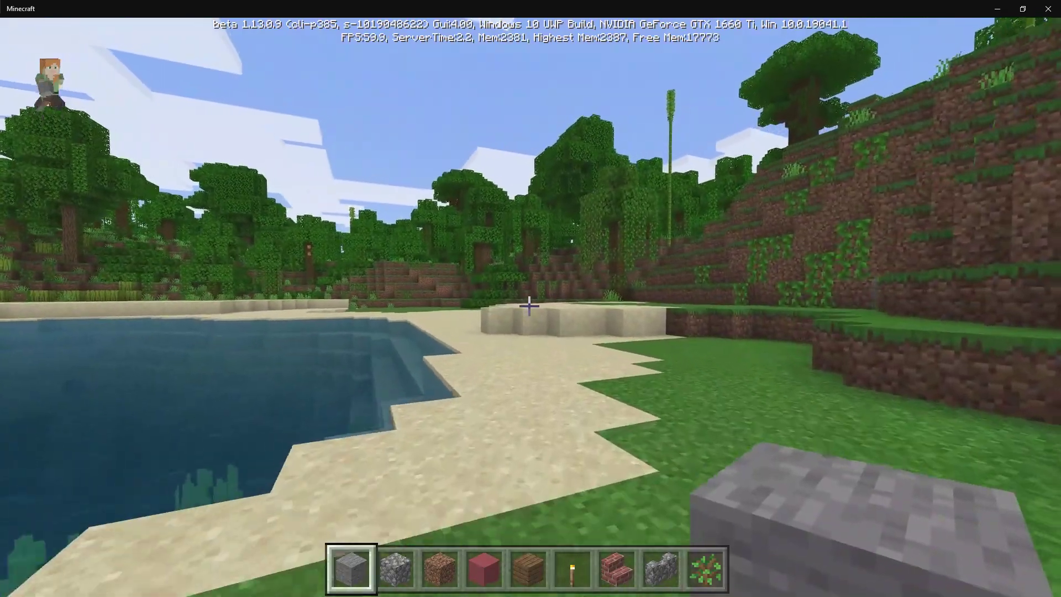
key("w")
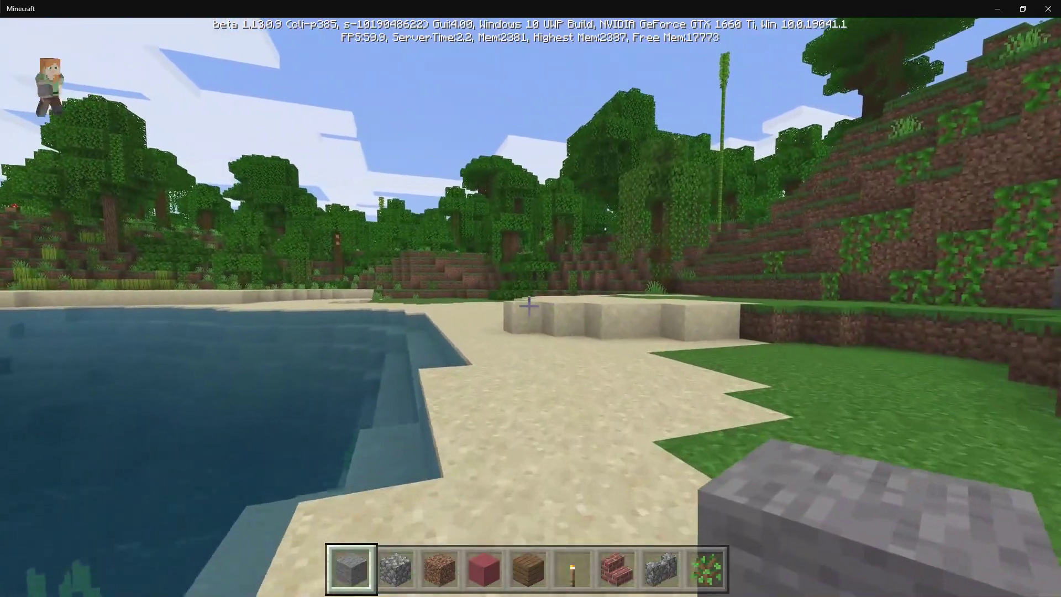
key("w")
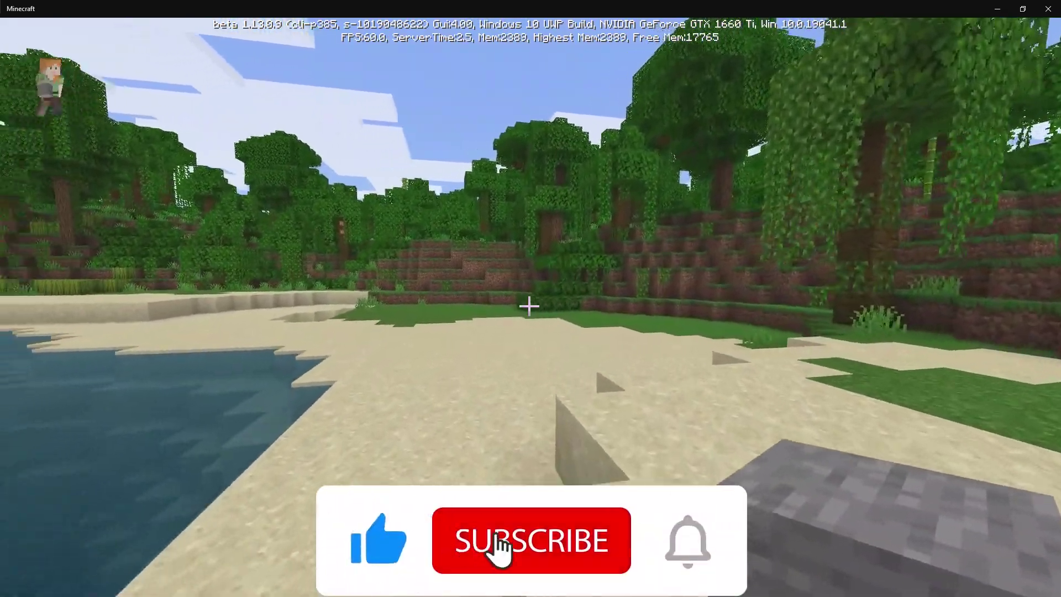
key("w")
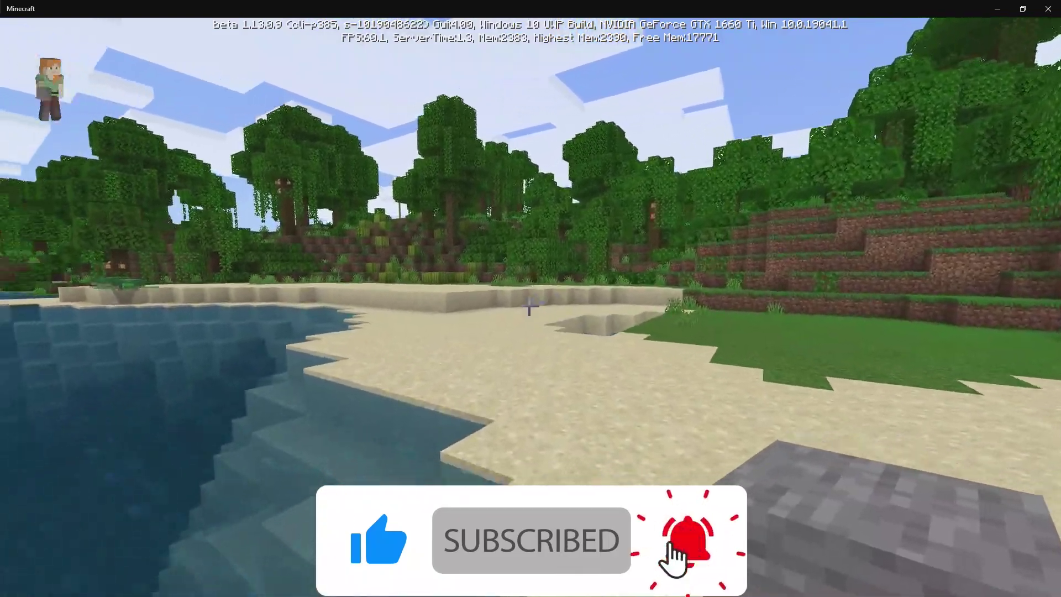
key("w")
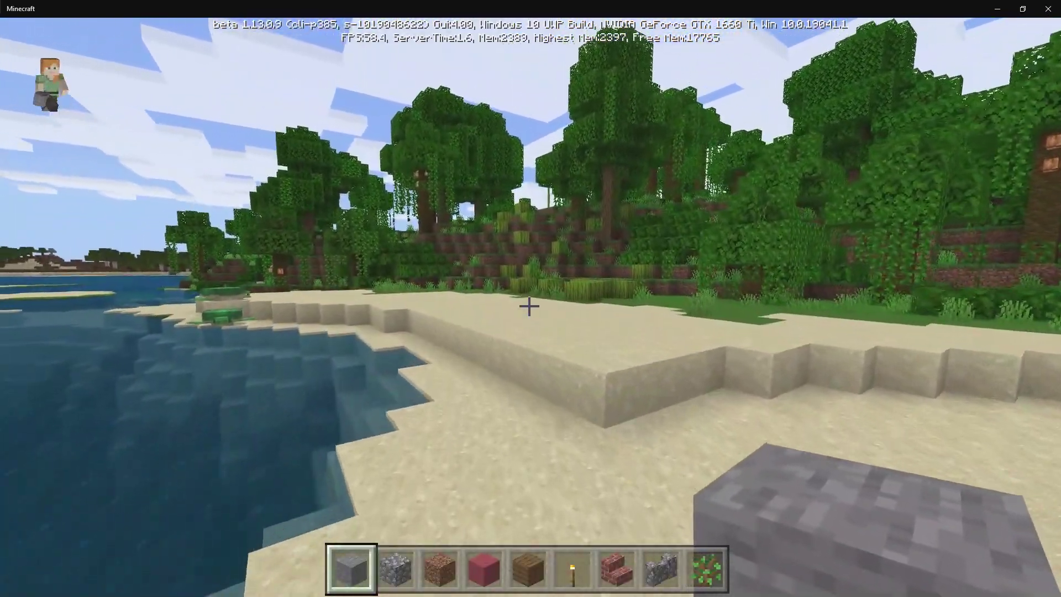
key("space")
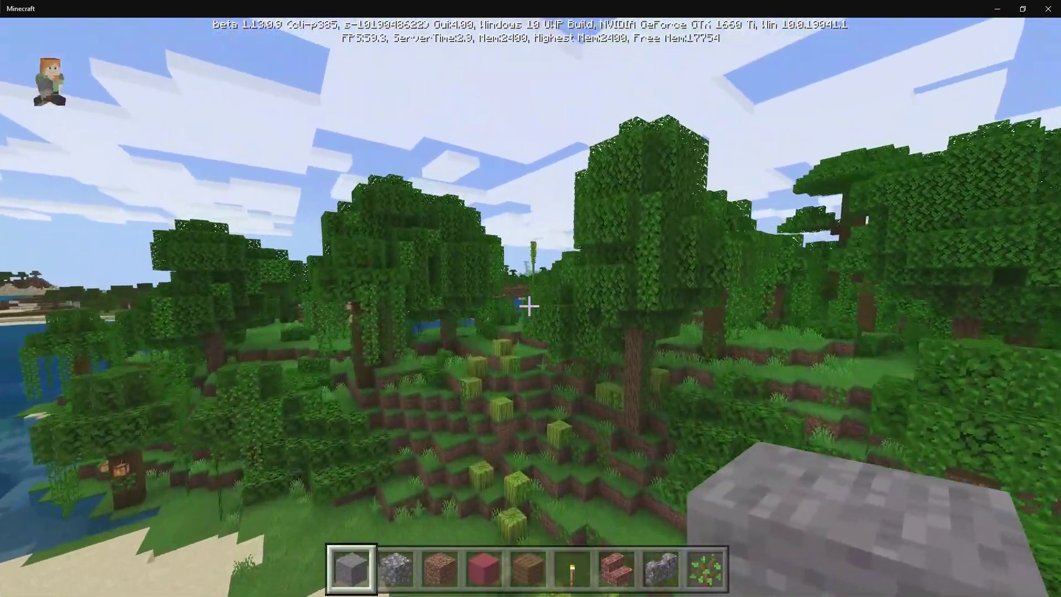